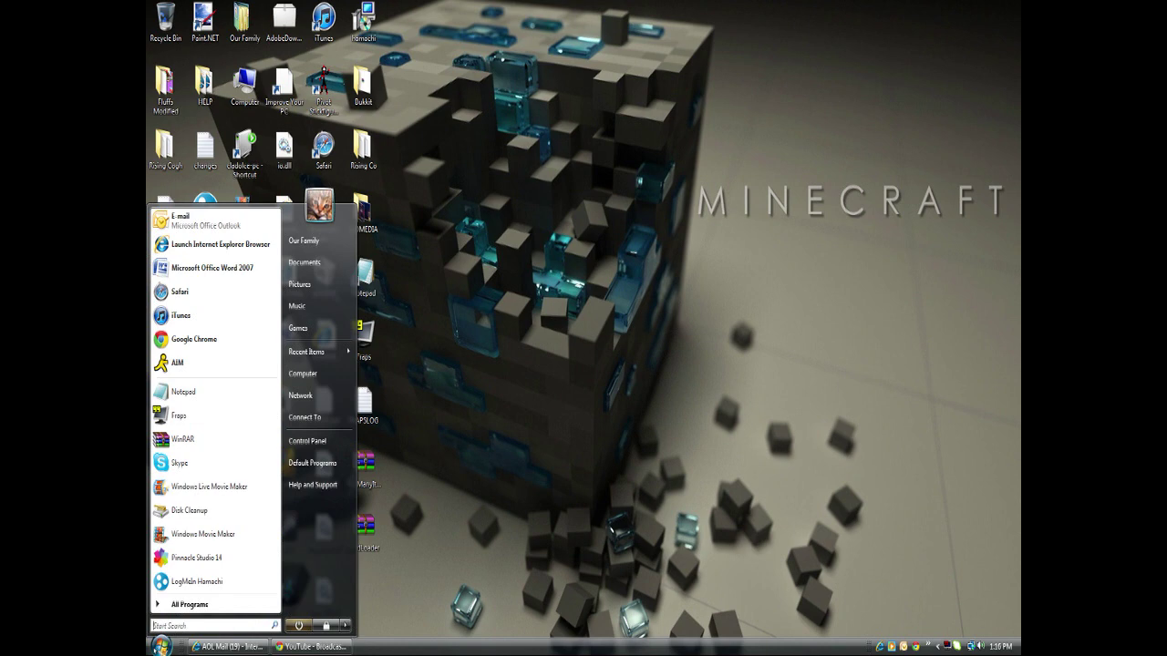
Find the appdata folder and open its Roaming/.minecraft/bin subfolder
type("app")
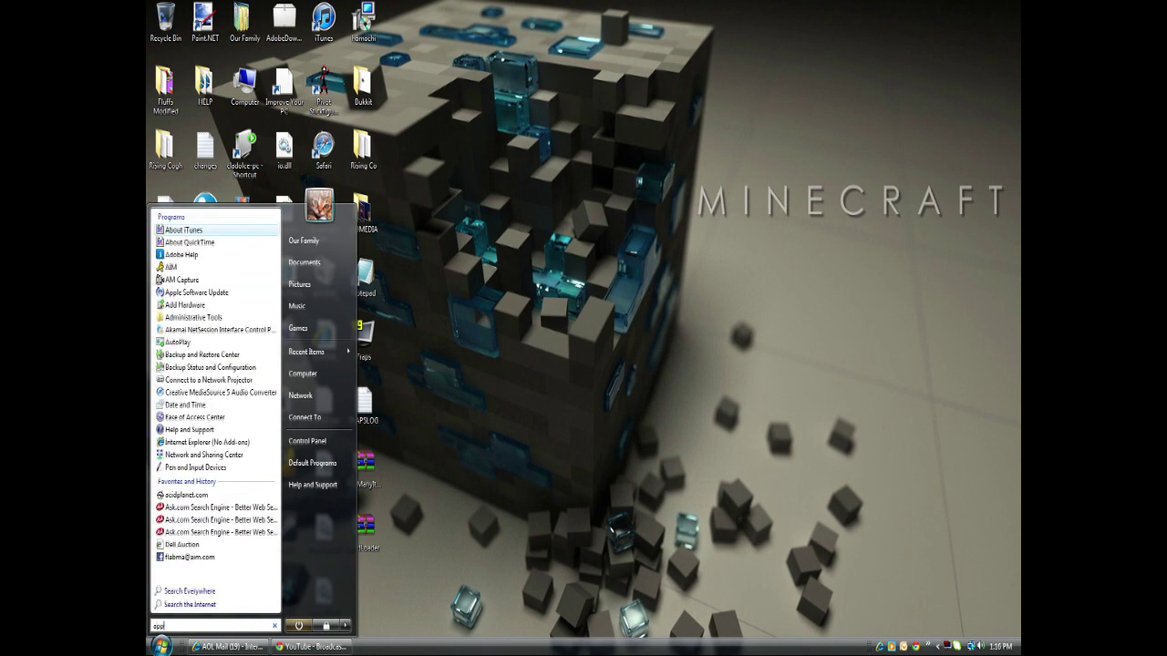
type("data")
key("Return")
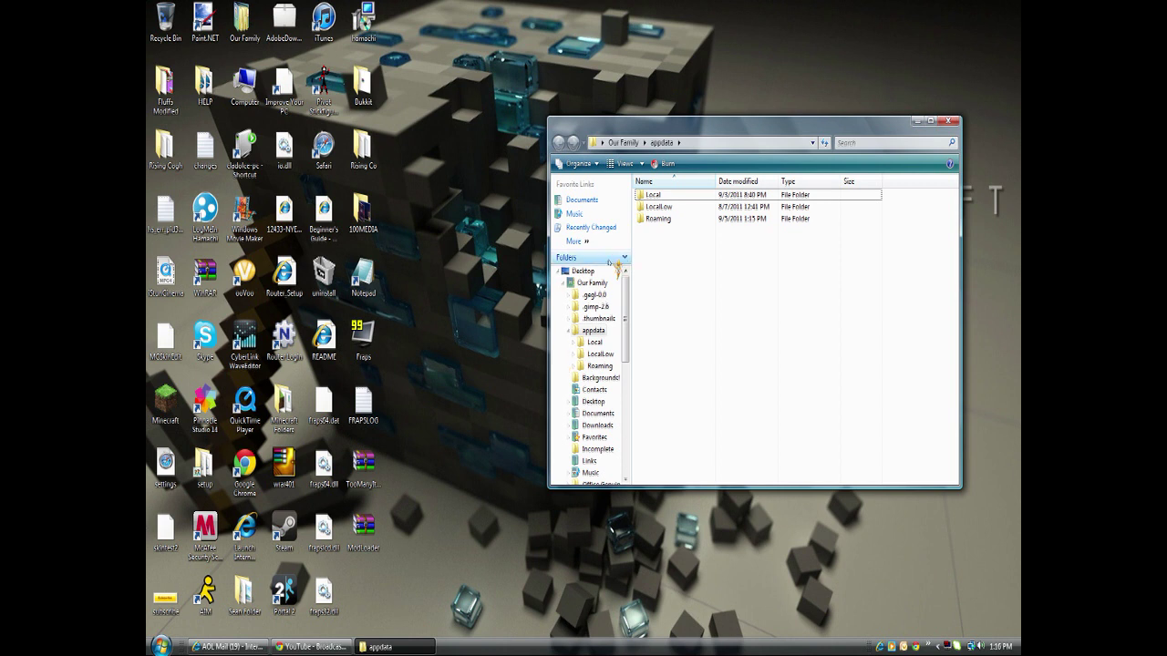
double_click(675, 221)
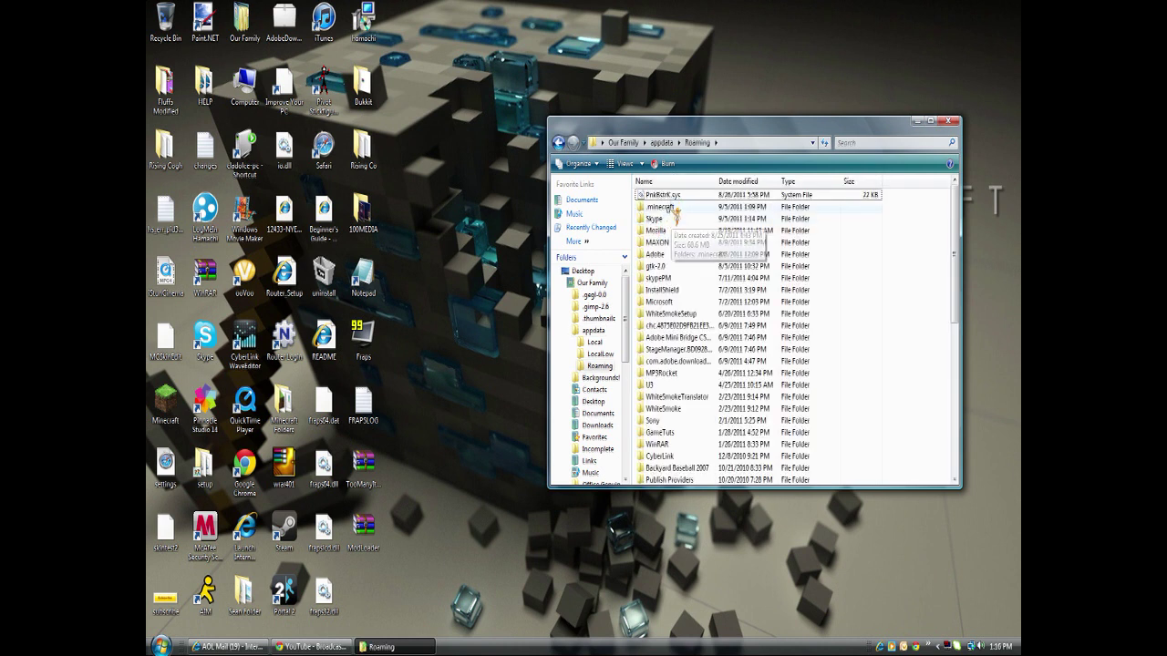
double_click(675, 209)
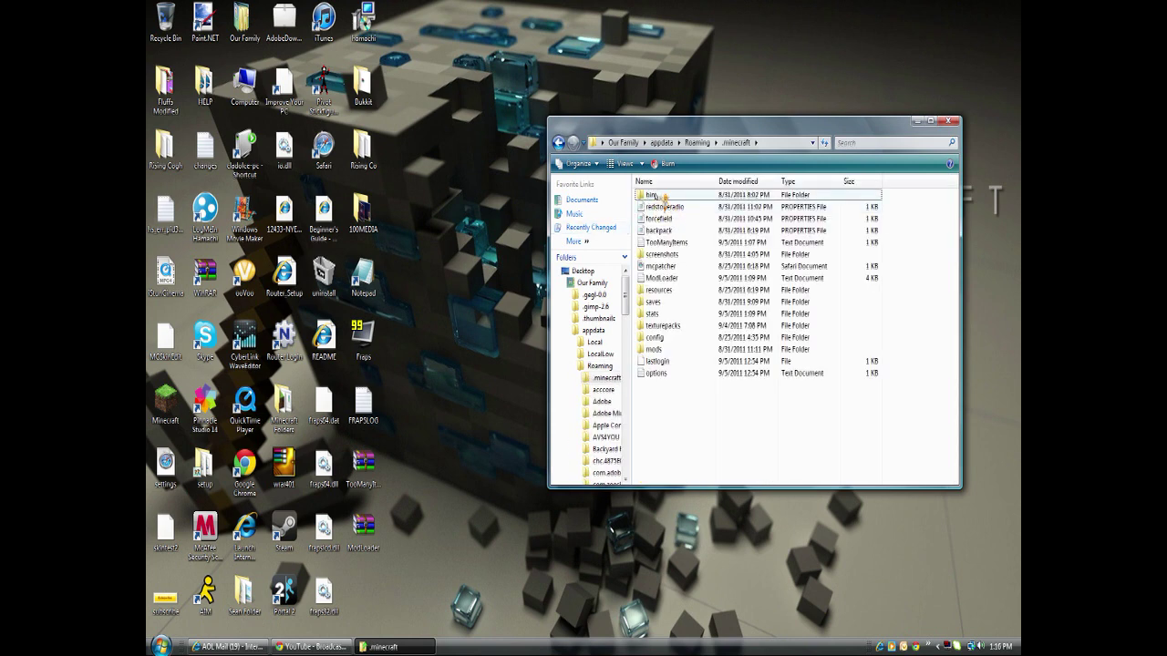
double_click(663, 196)
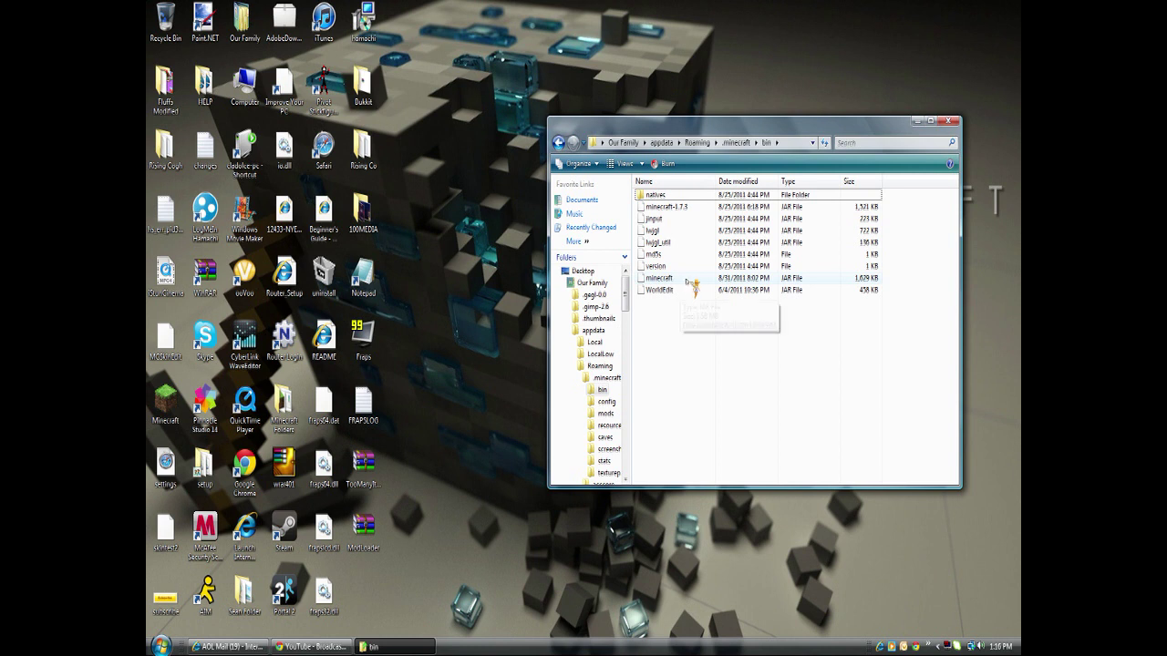
Open the minecraft JAR file from the bin folder in WinRAR and dismiss the licence reminder
right_click(653, 279)
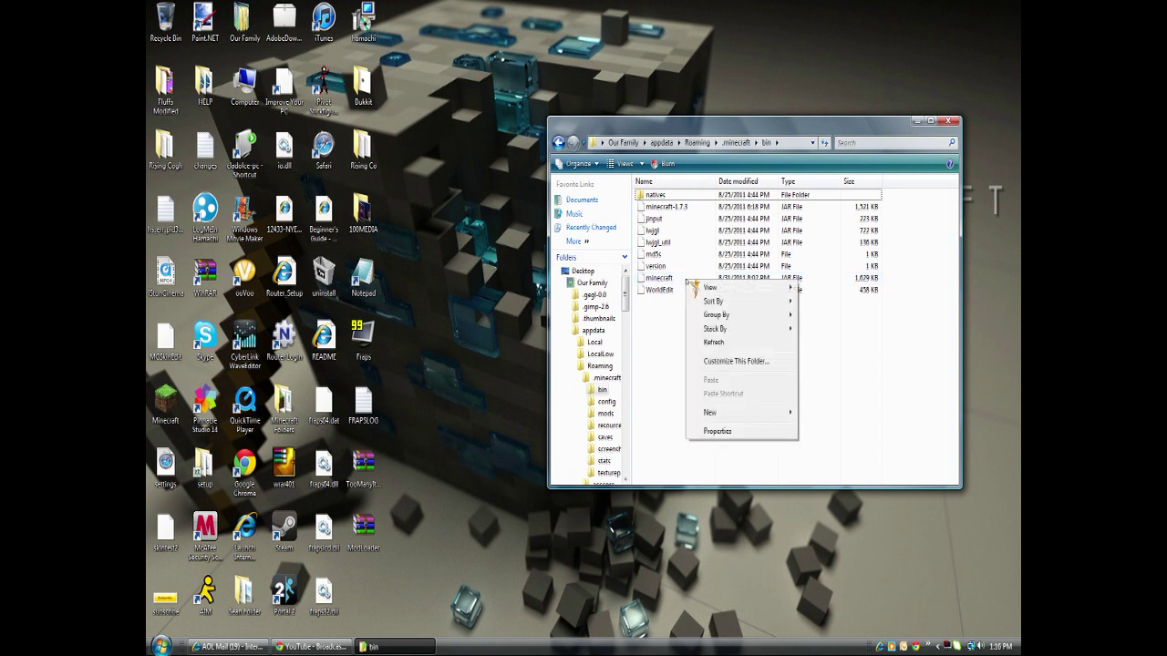
mouse_move(738, 312)
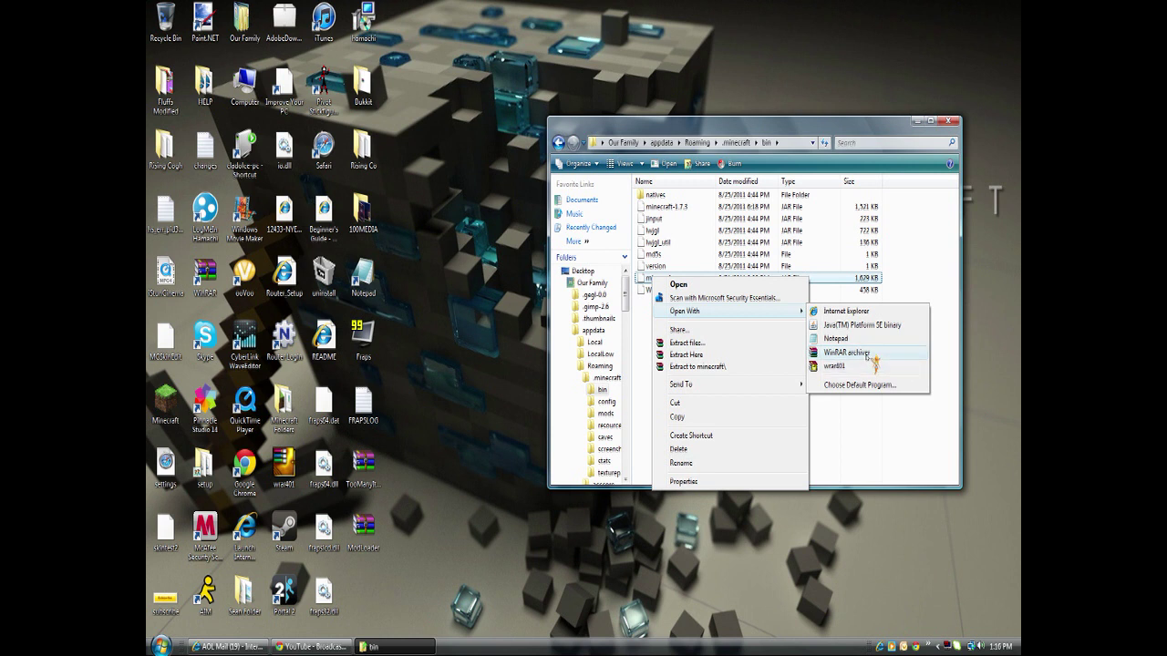
left_click(847, 352)
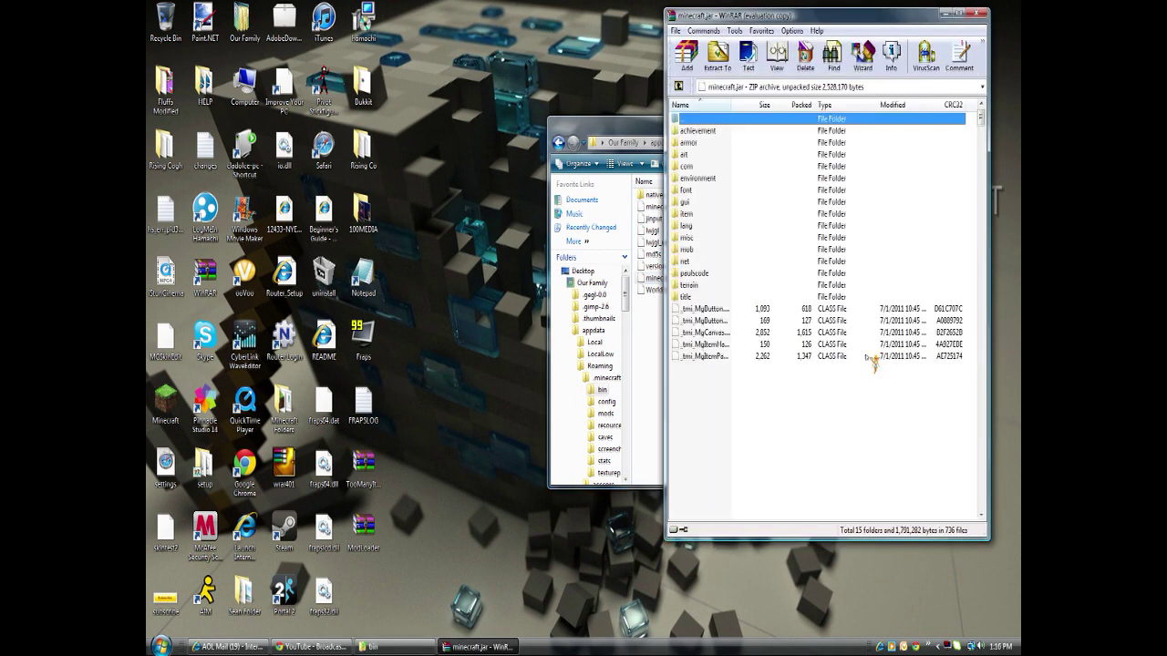
left_click(900, 284)
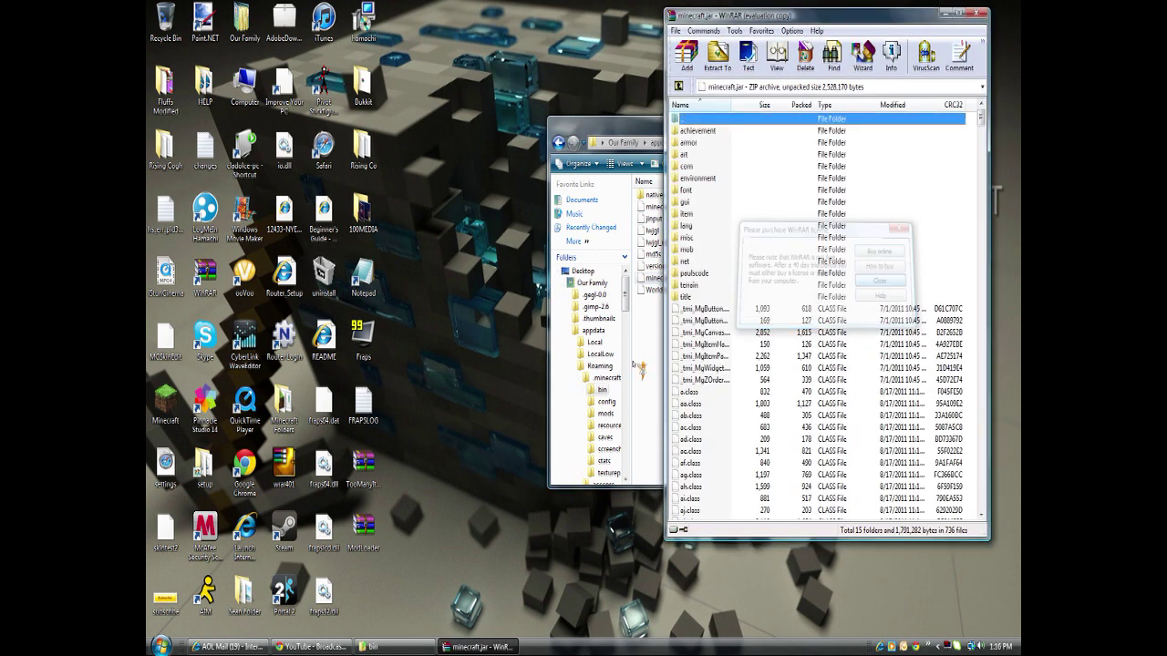
Open the desktop's TooManyItems2011_07_01 archive in WinRAR and dismiss the licence reminder
left_click(383, 476)
right_click(385, 476)
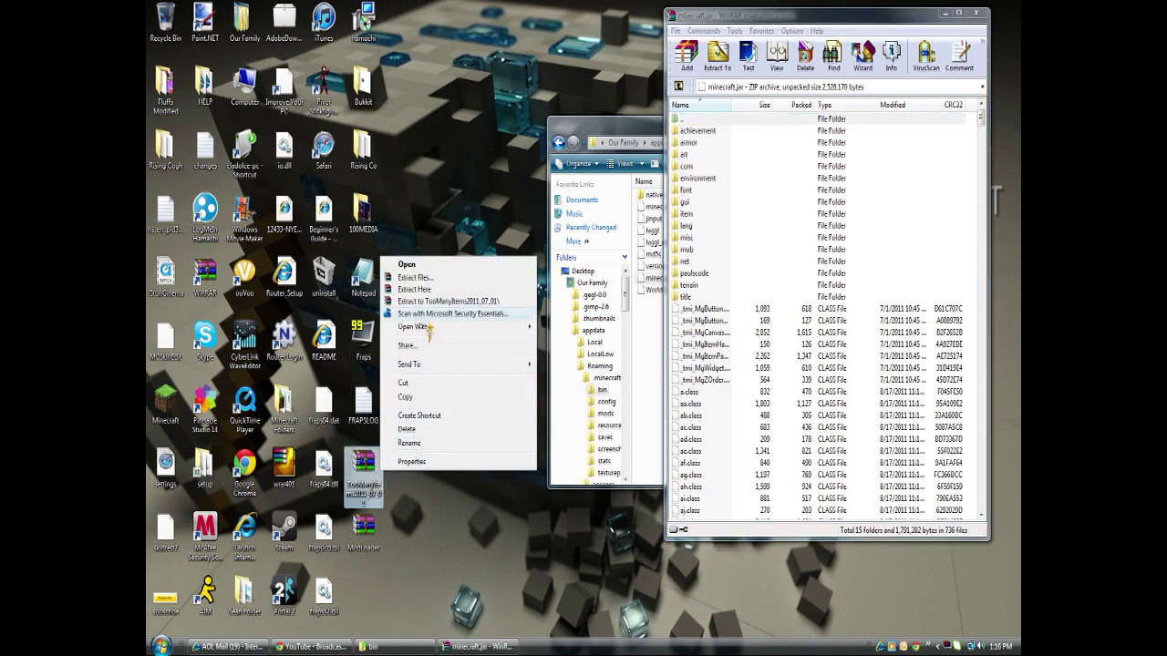
mouse_move(428, 328)
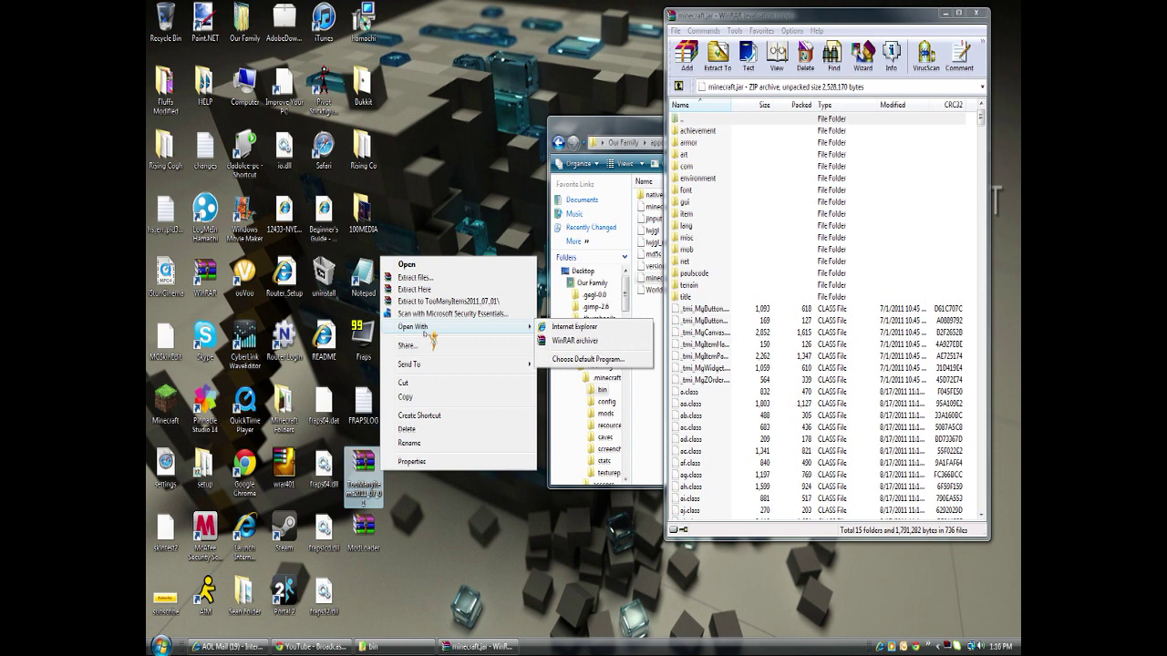
left_click(576, 341)
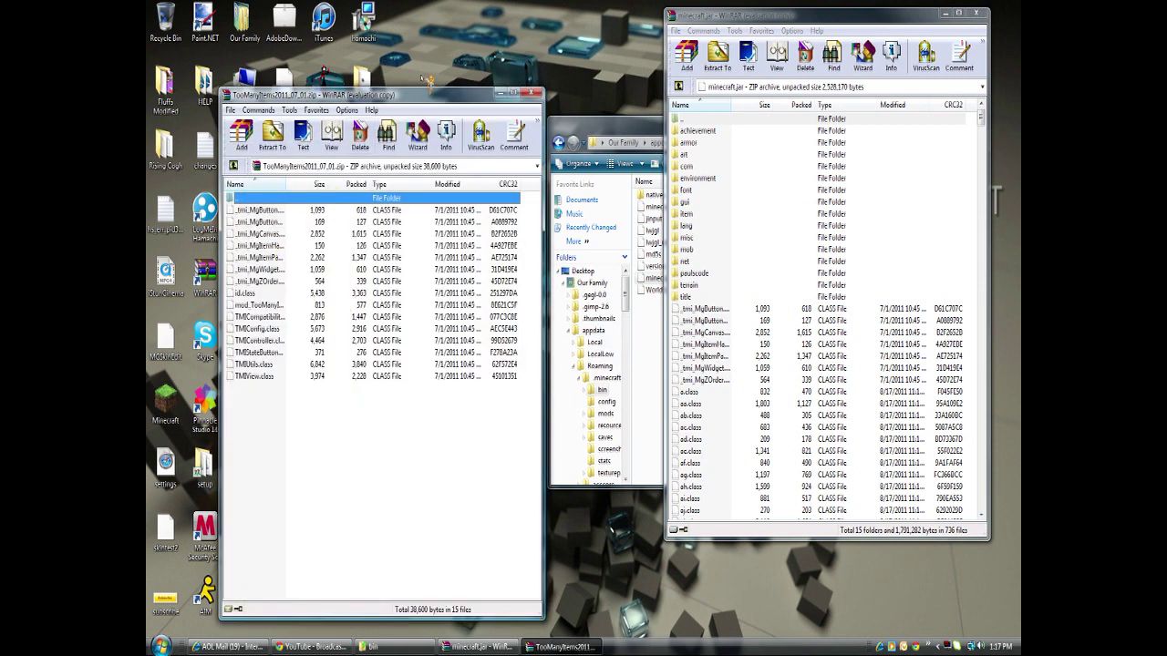
left_click_drag(431, 97, 436, 98)
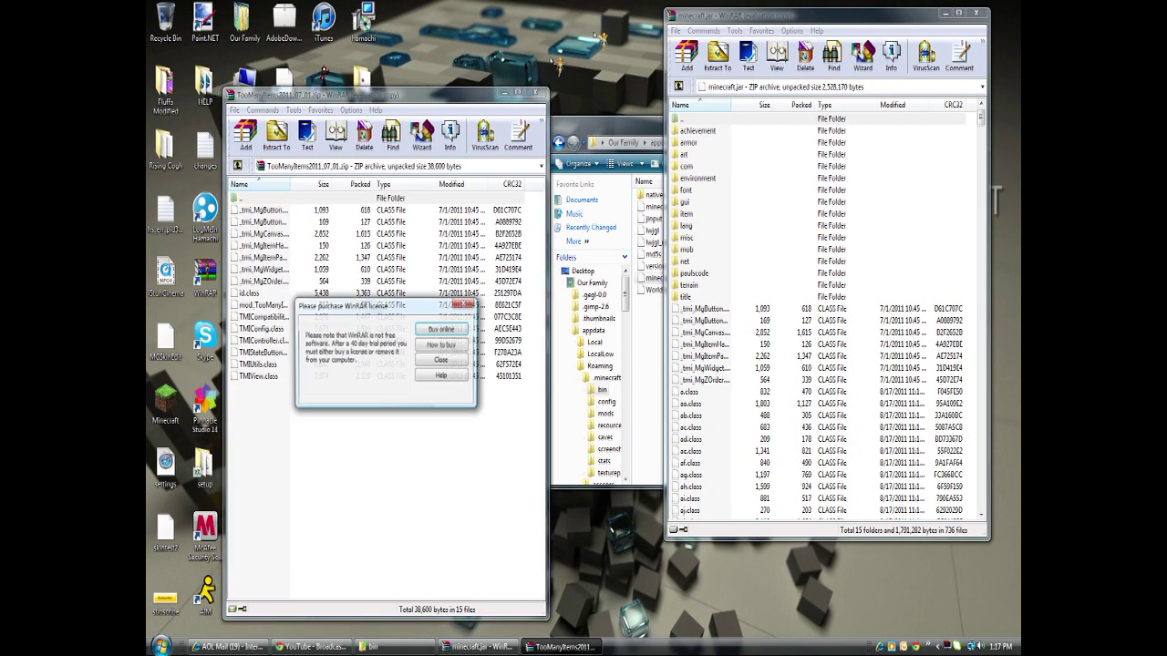
left_click(441, 359)
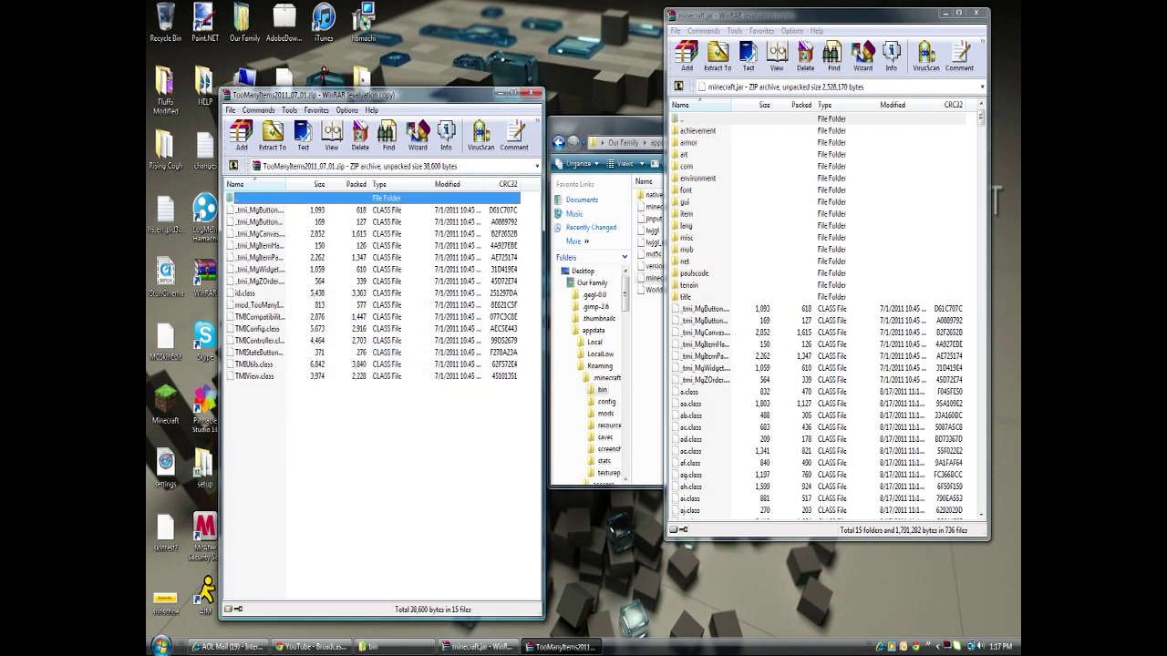
Try to add all class files from the TooManyItems archive to minecraft.jar, with both archive windows side by side
left_click_drag(459, 98, 564, 18)
left_click_drag(458, 451, 377, 128)
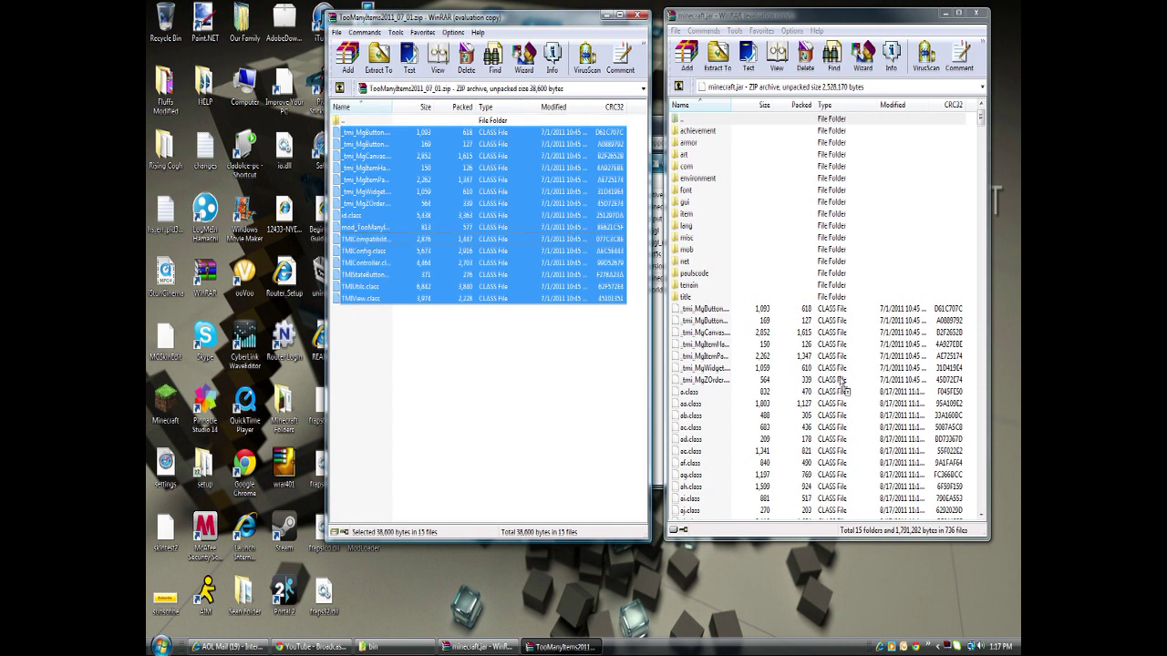
left_click_drag(814, 374, 775, 421)
left_click_drag(772, 426, 775, 428)
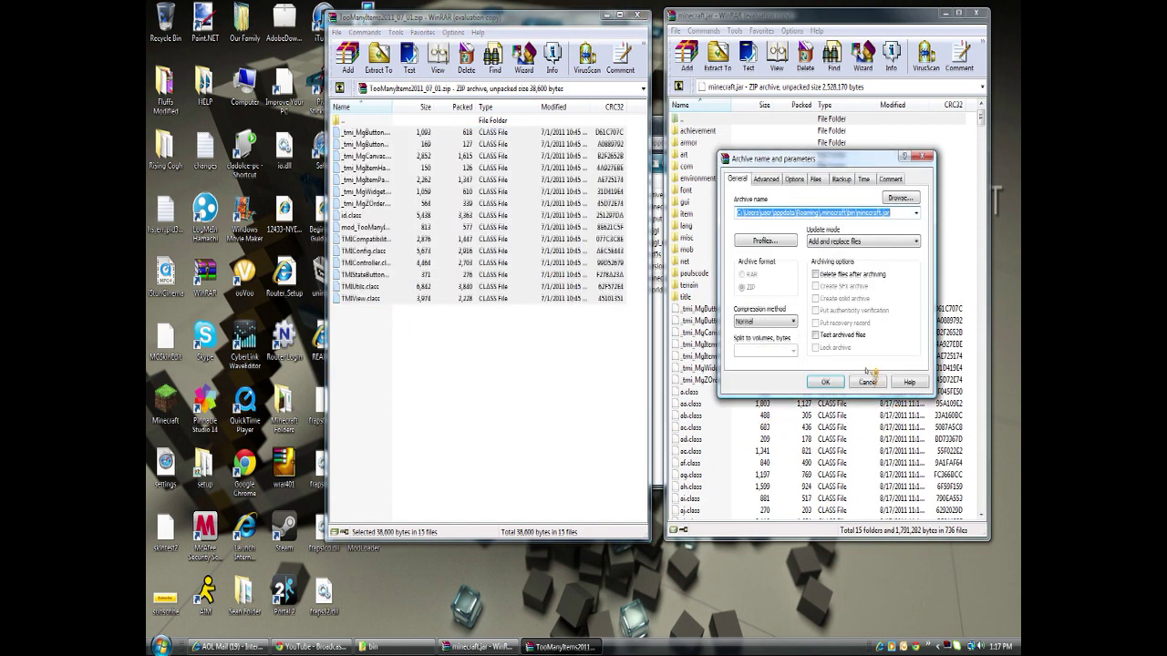
left_click(865, 383)
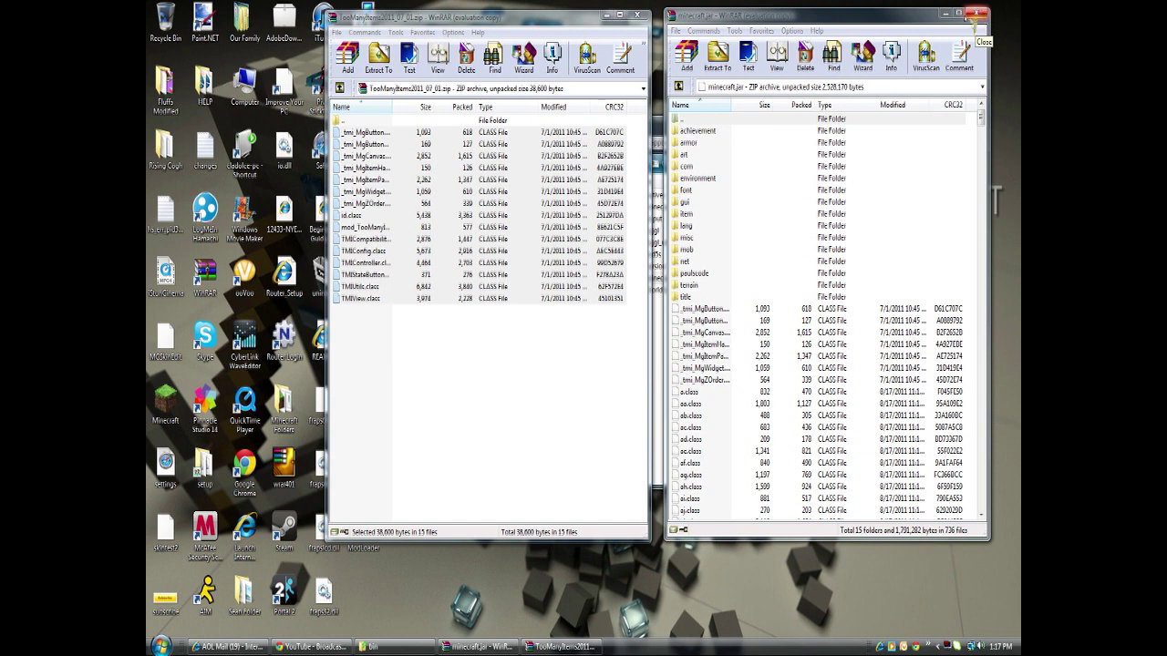
Close both archive windows and move the changes file into the desktop's first icon column
left_click(641, 15)
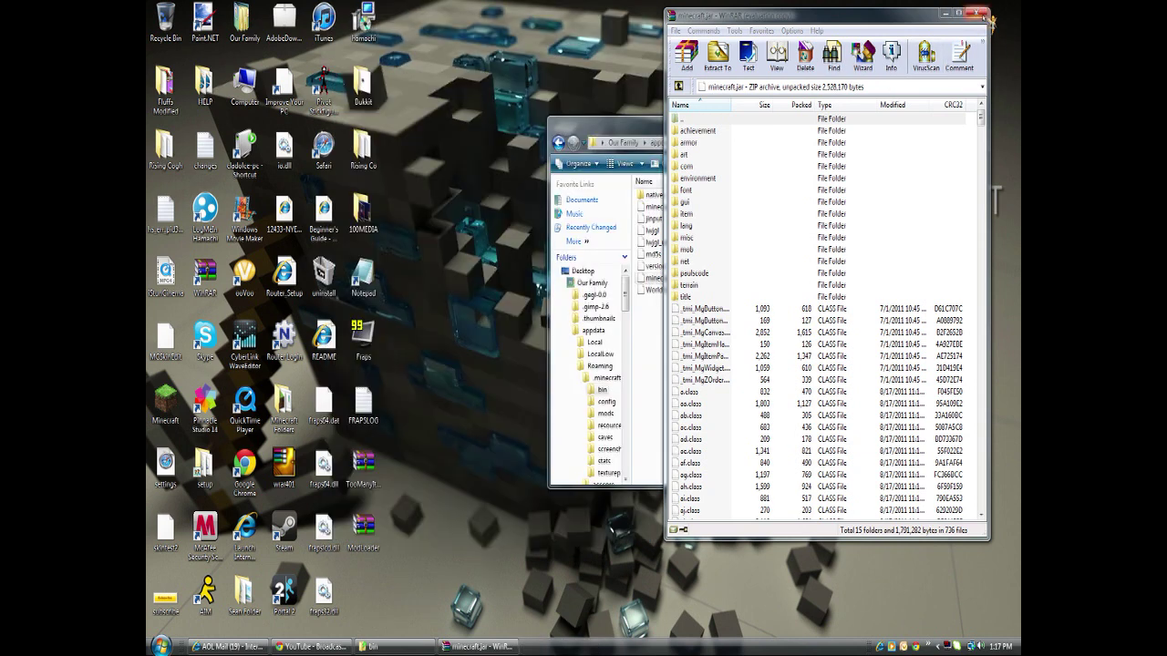
left_click(976, 12)
left_click_drag(205, 146, 165, 273)
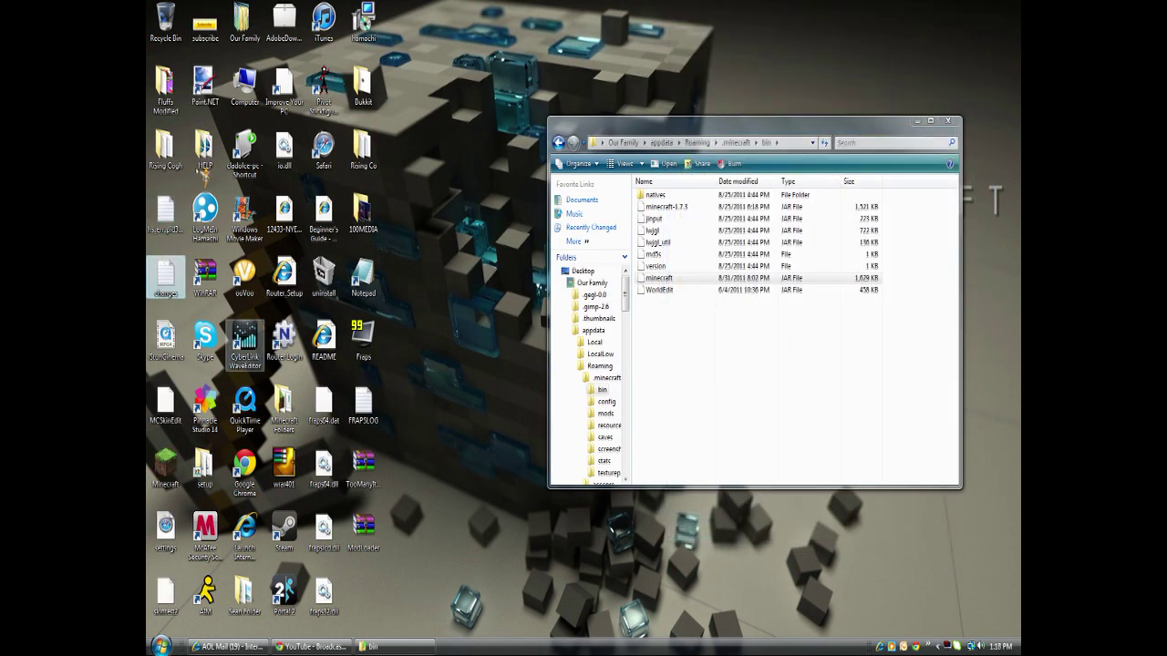
Launch Minecraft, log in with the remembered account and maximize the game window
left_click(178, 475)
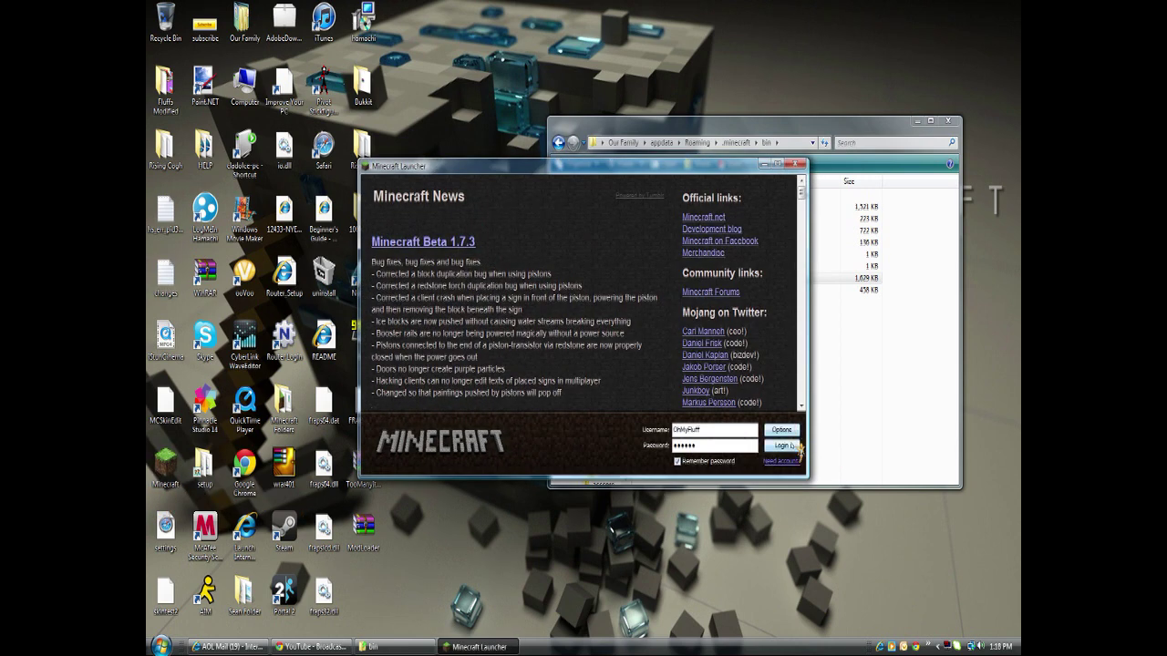
left_click(794, 445)
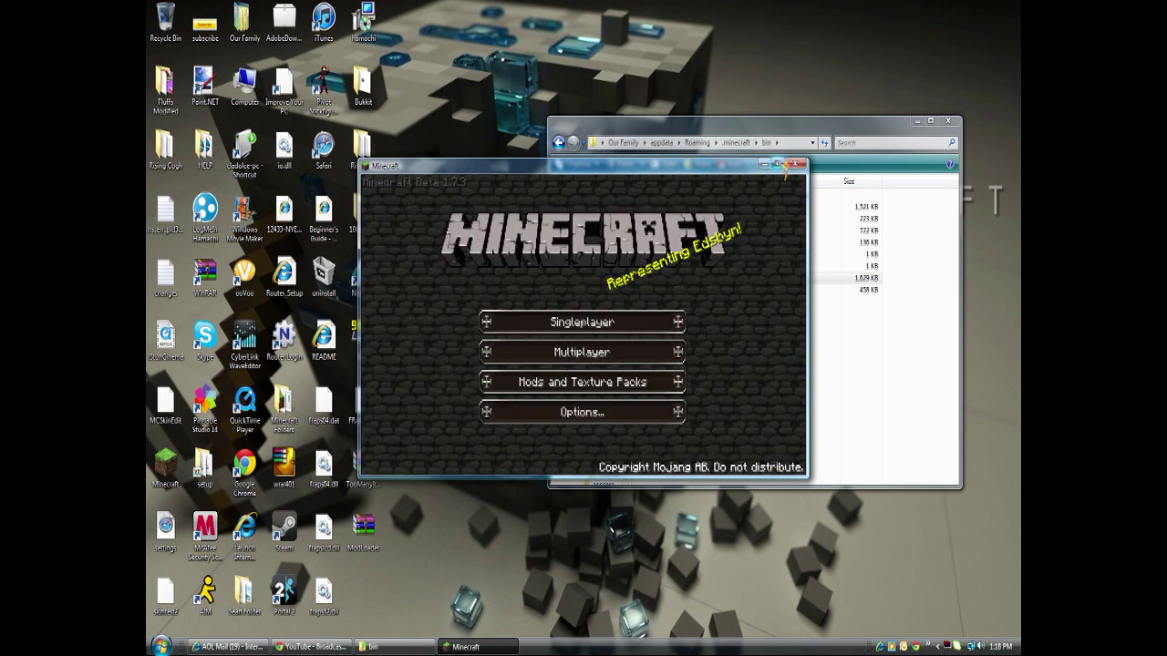
left_click(778, 166)
Load the existing singleplayer world Fluff's World
left_click(682, 315)
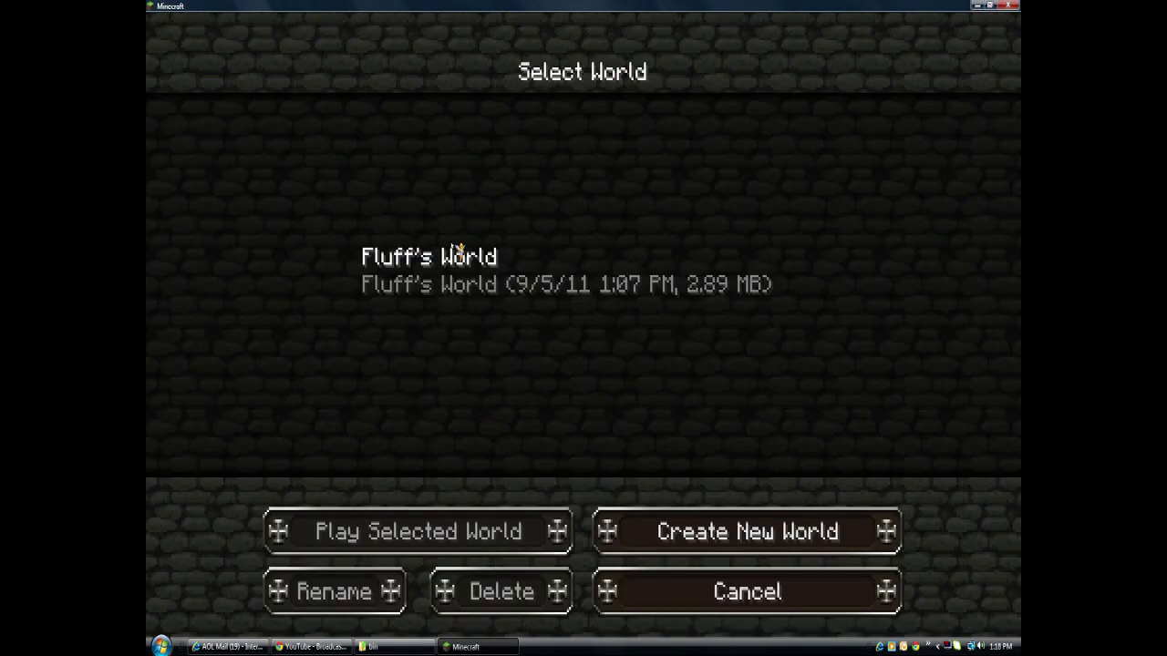
left_click(408, 276)
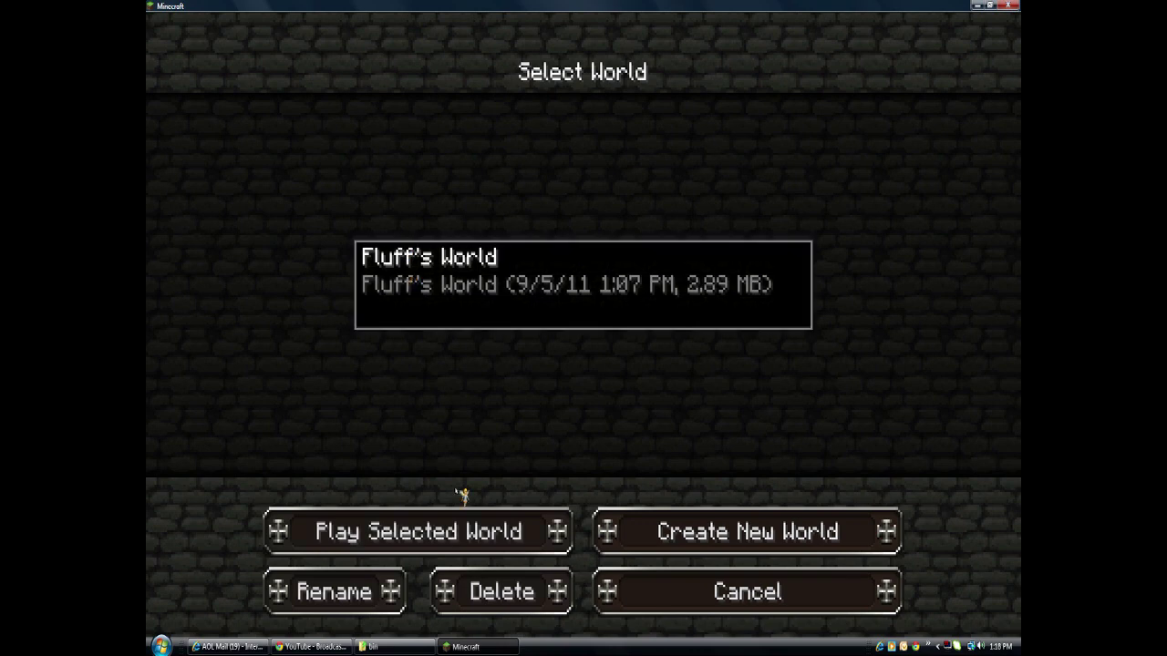
left_click(446, 530)
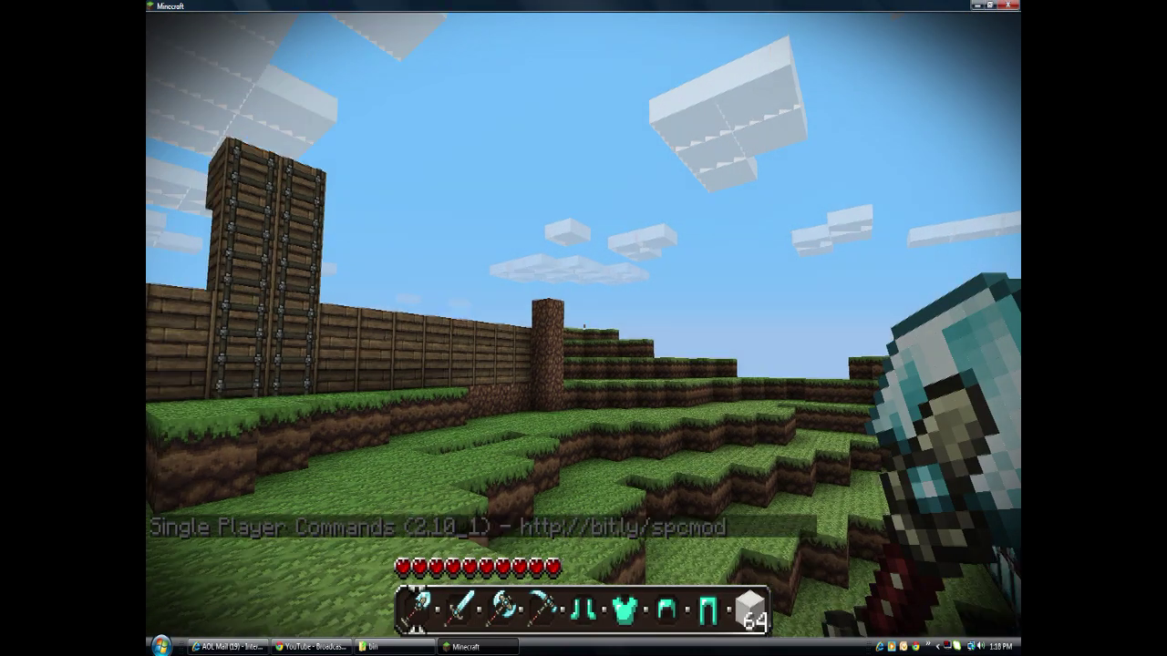
Open the inventory and toggle the TooManyItems overlay off and on again
key("e")
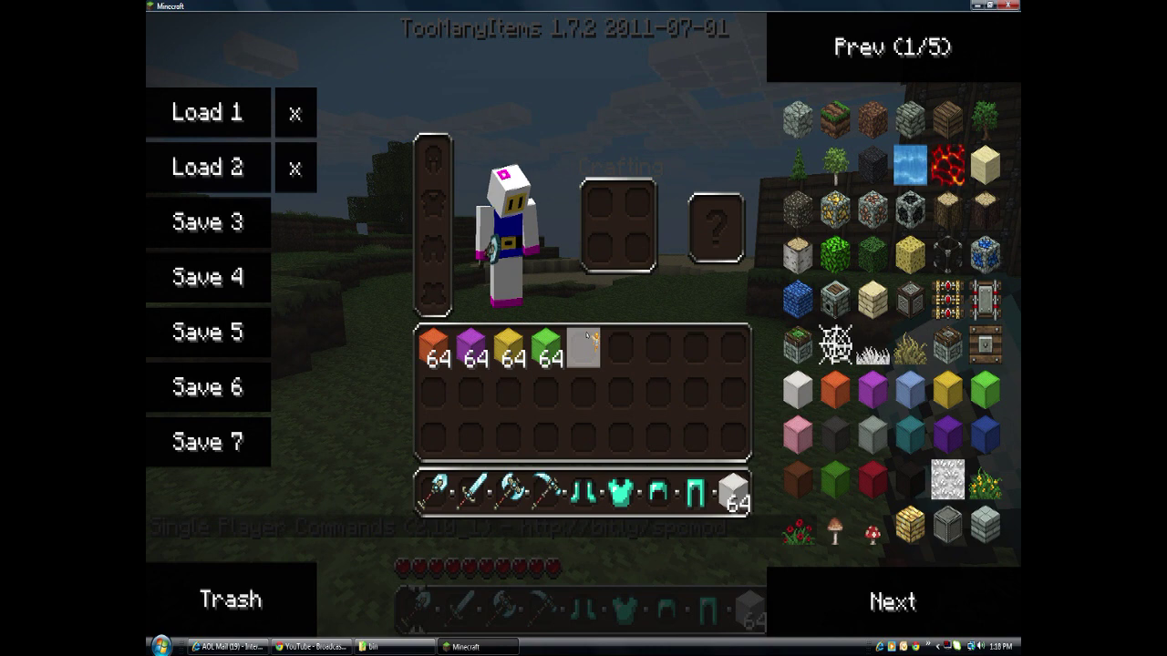
key("o")
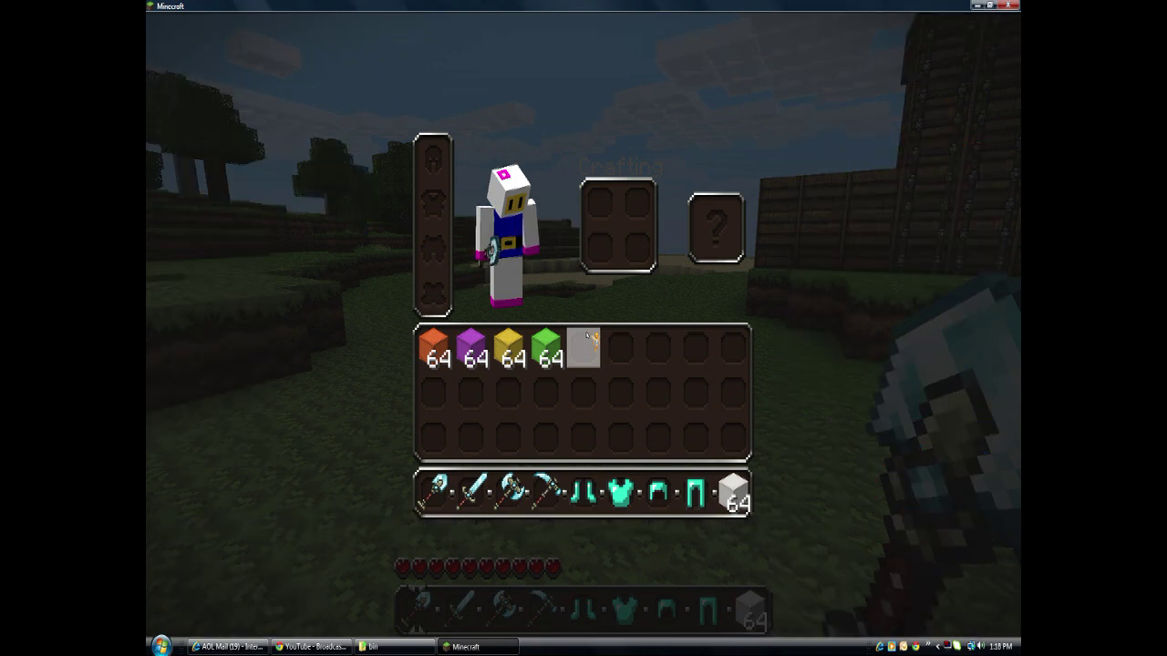
key("o")
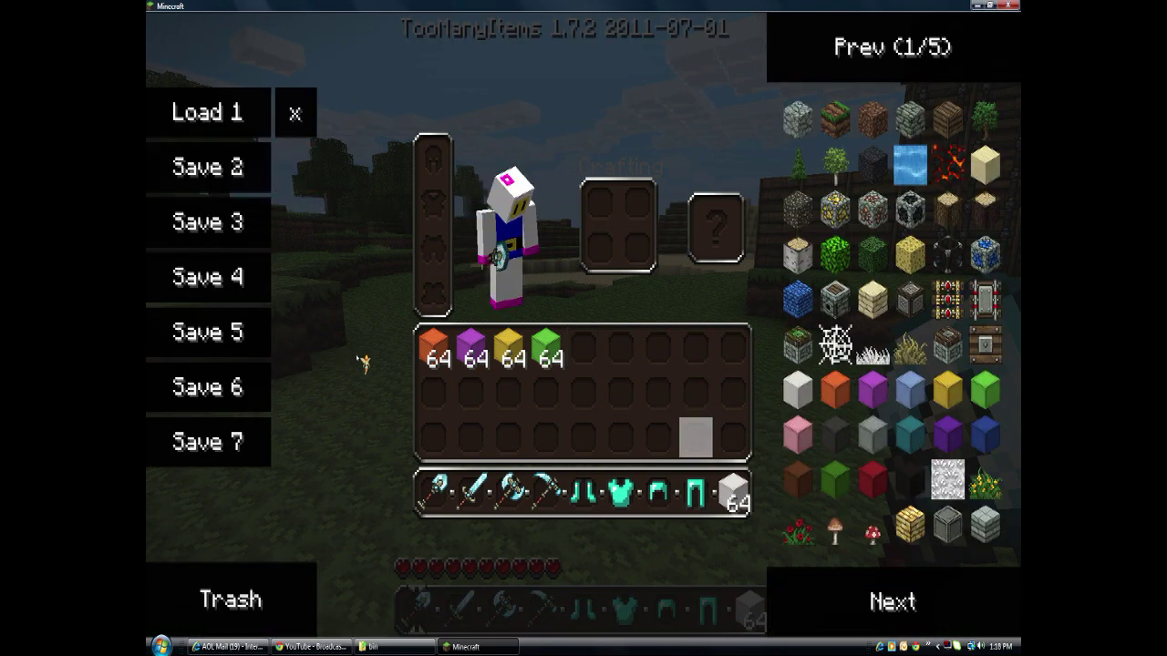
Save the current inventory to TooManyItems slot 2 and clear that slot again
left_click(300, 123)
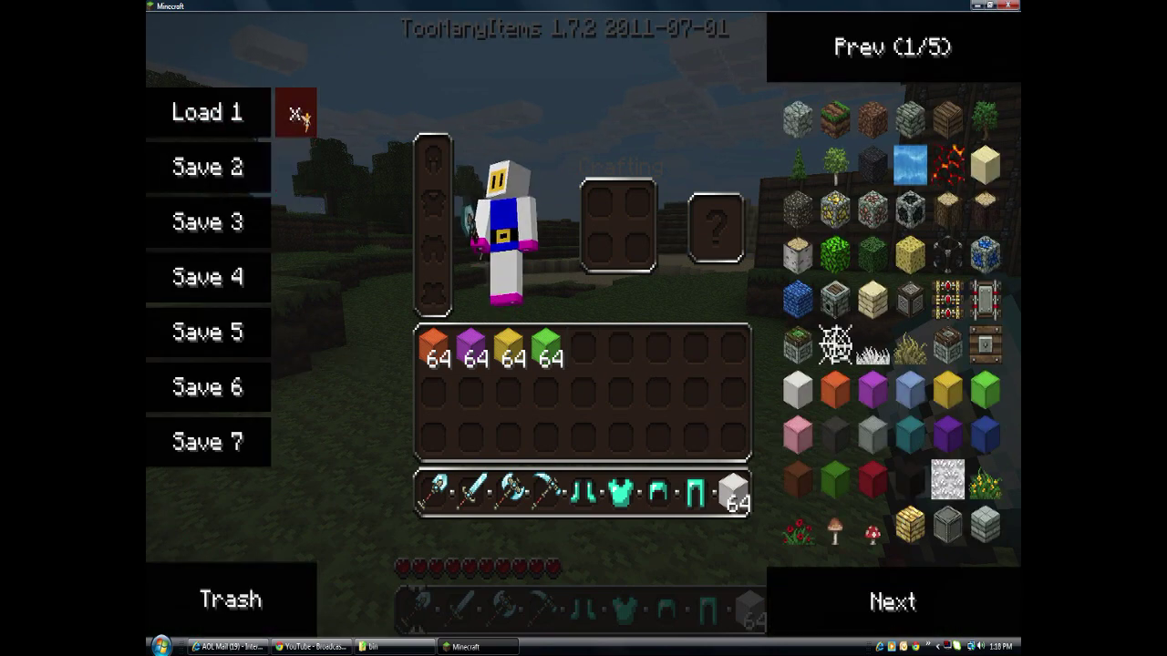
left_click(224, 133)
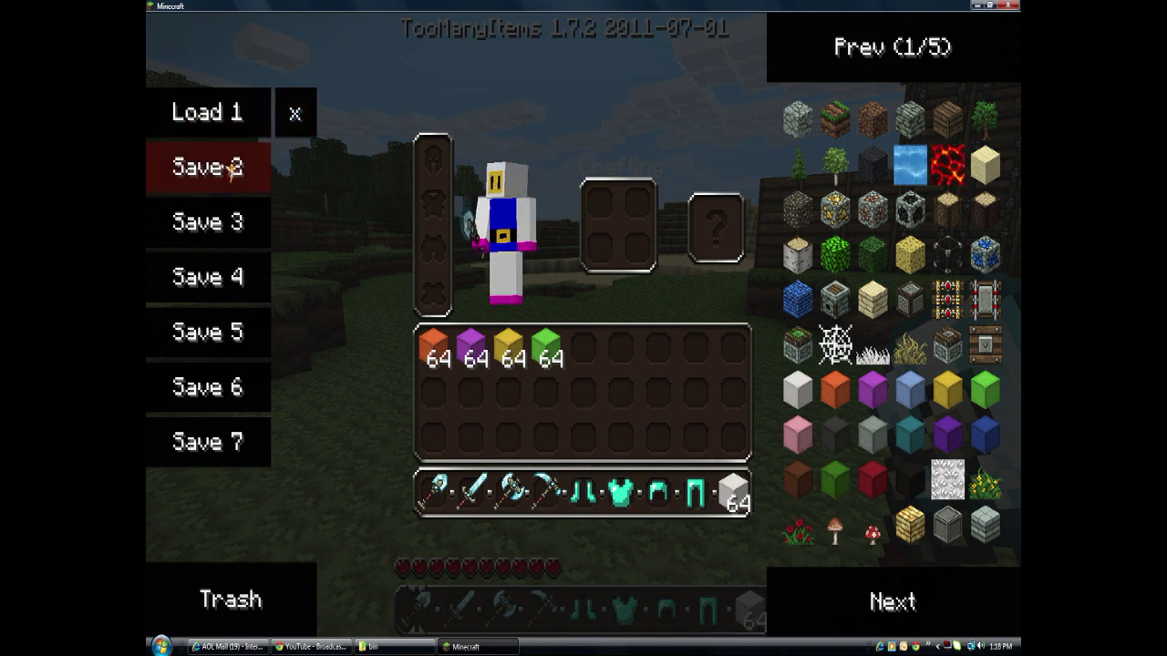
left_click(230, 172)
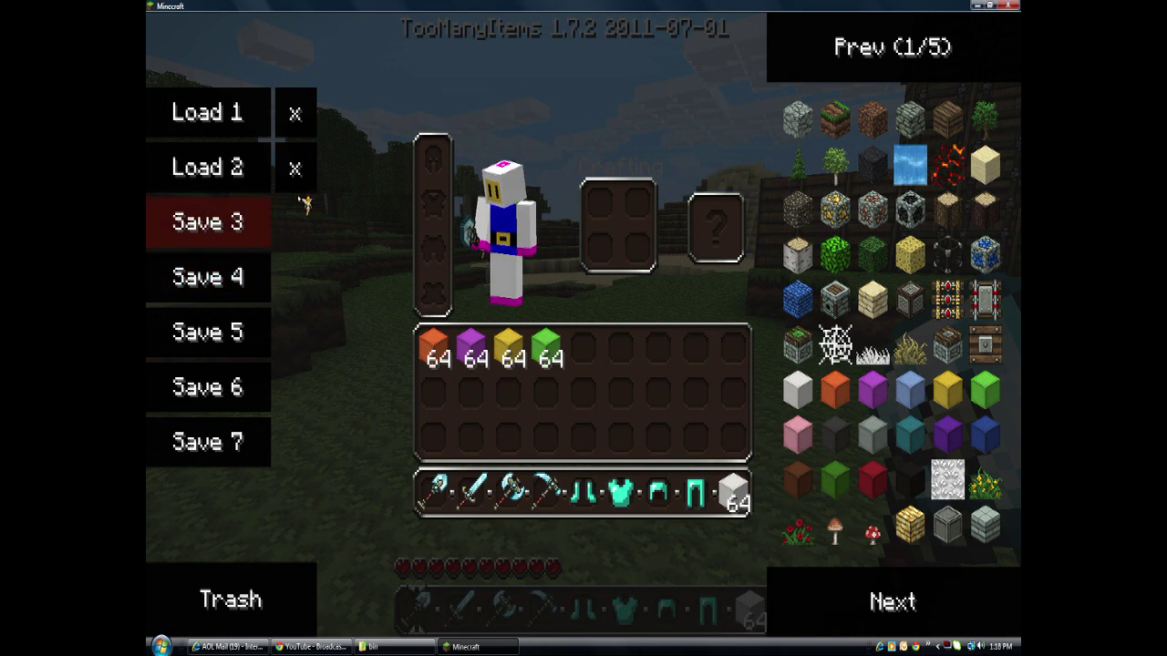
left_click(295, 167)
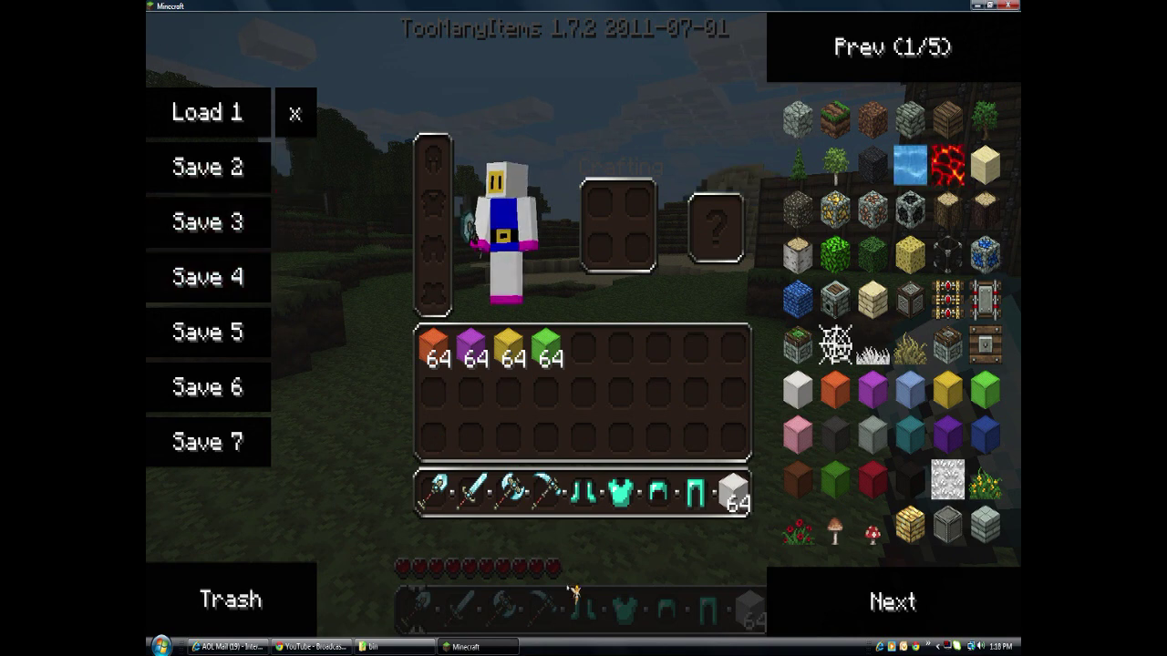
Trash the stack of 64 lime green wool and load the inventory saved in slot 1
left_click(545, 349)
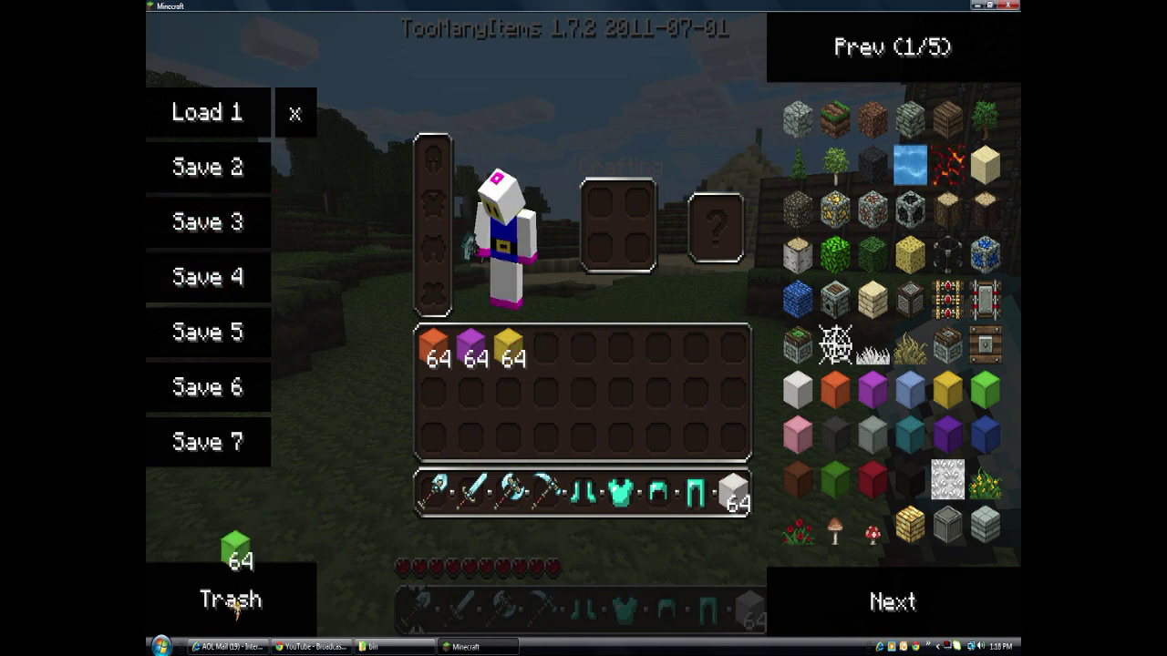
left_click(233, 593)
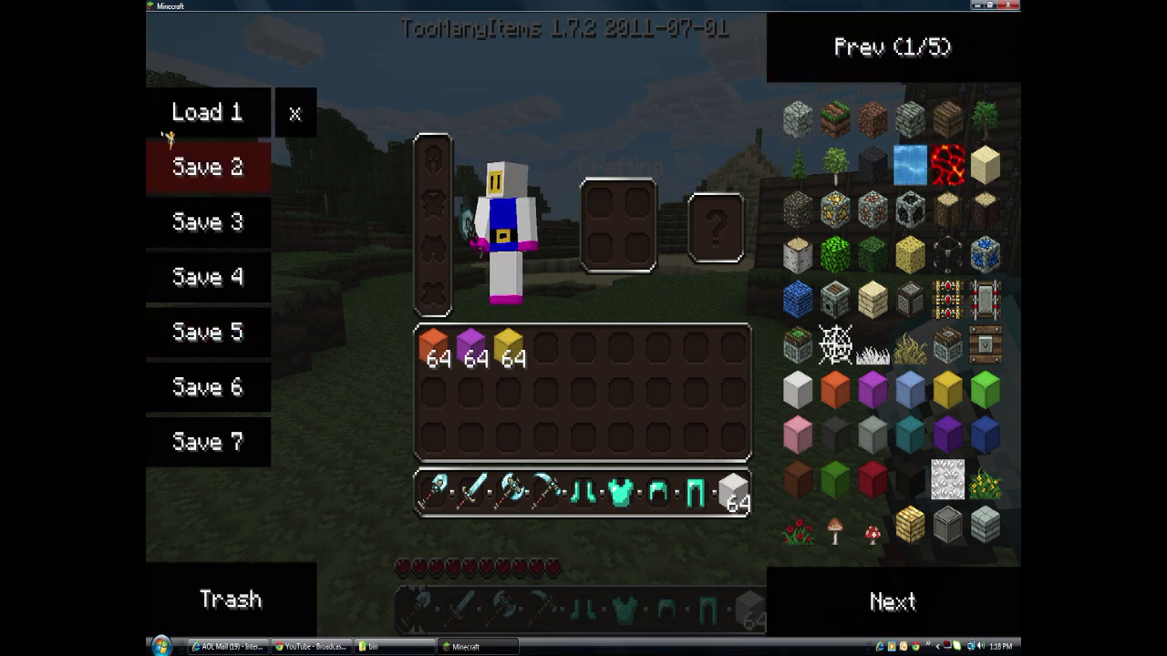
left_click(233, 128)
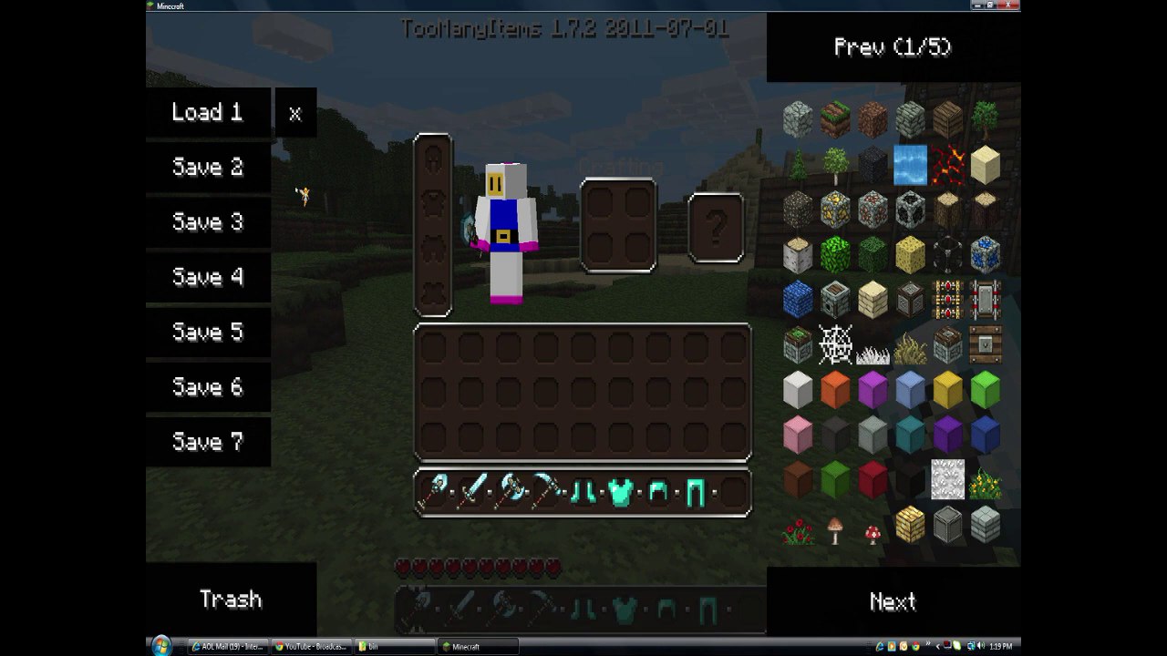
left_click(244, 131)
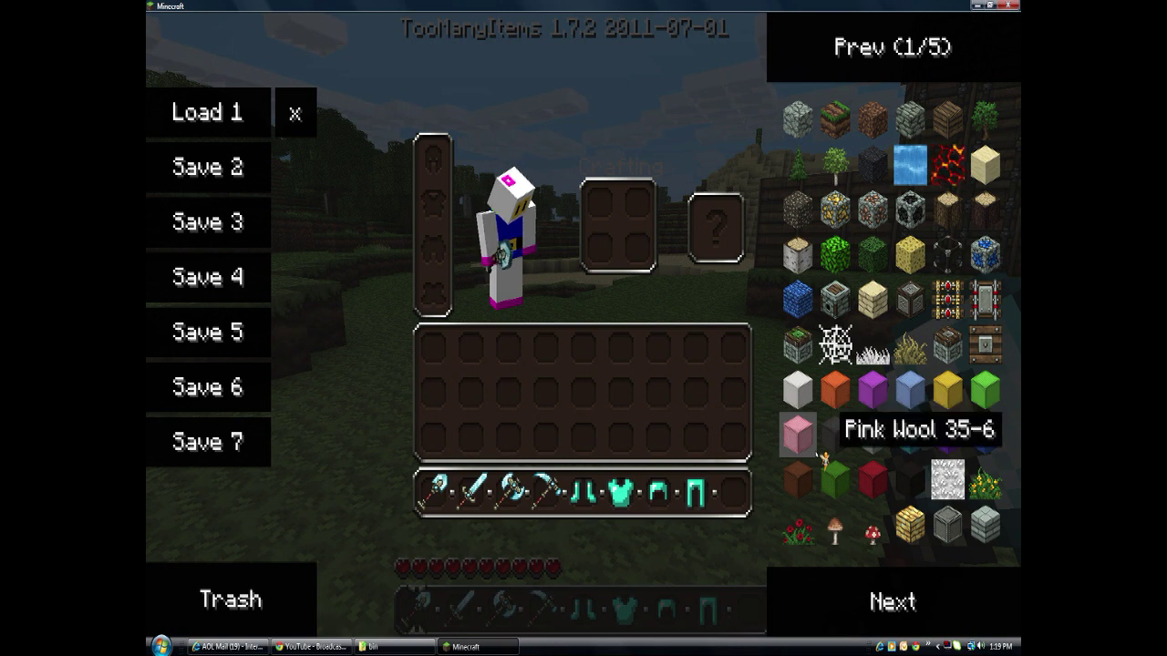
Browse the TooManyItems item list to page 2 and back to page 1, and close the inventory
left_click(849, 609)
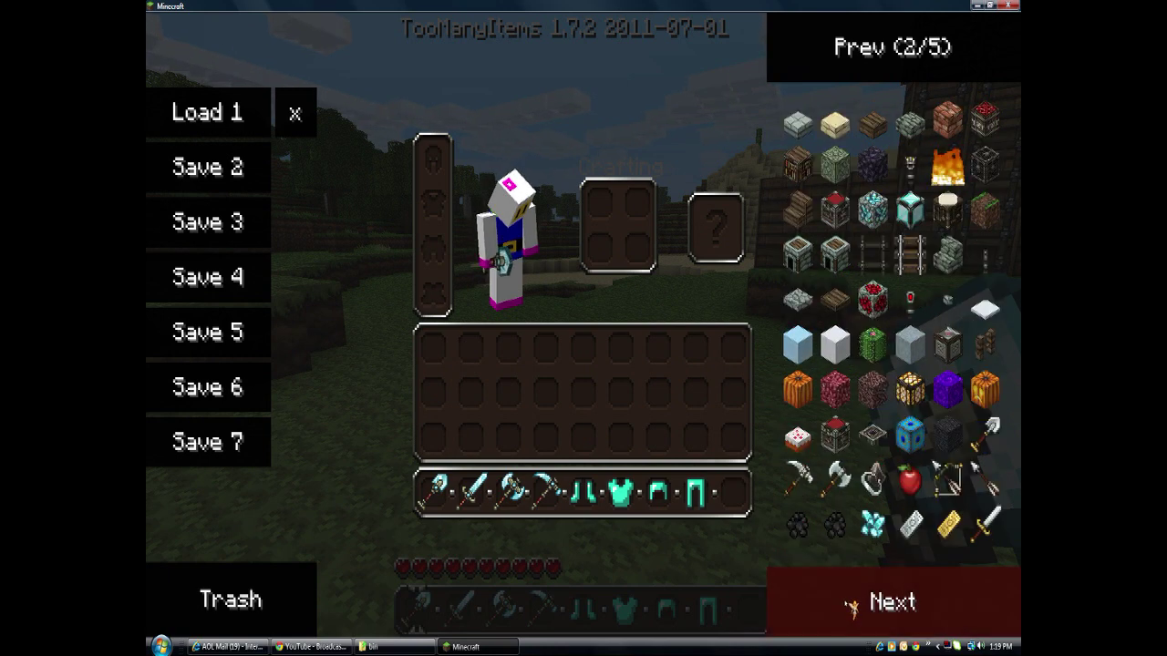
left_click(871, 53)
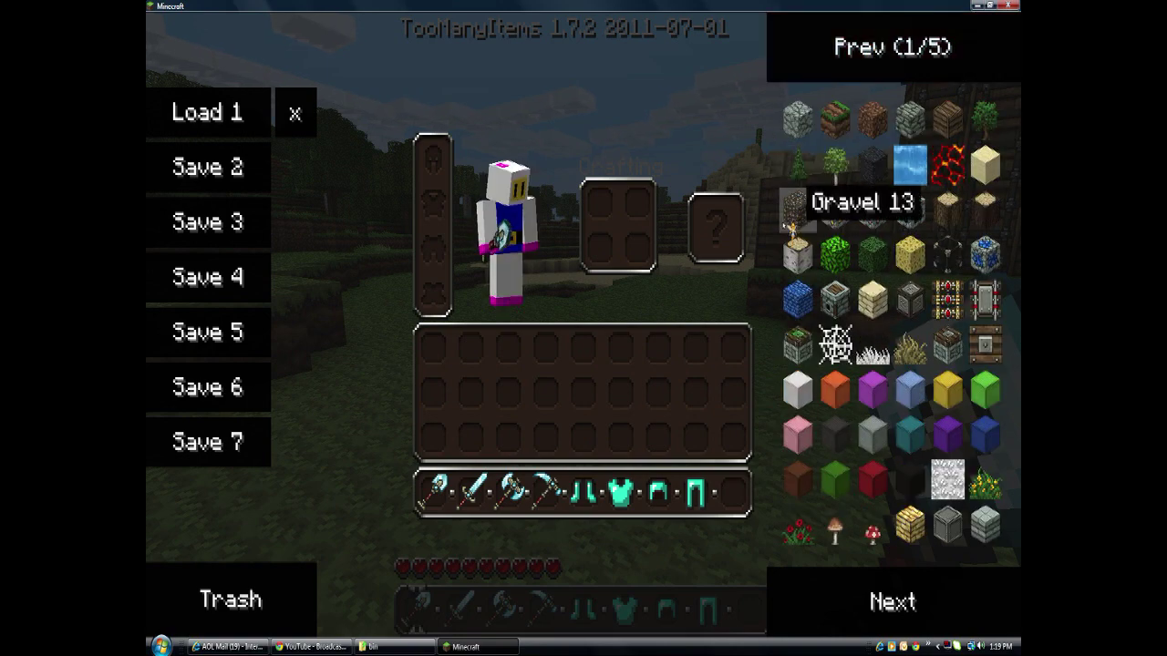
key("o")
key("e")
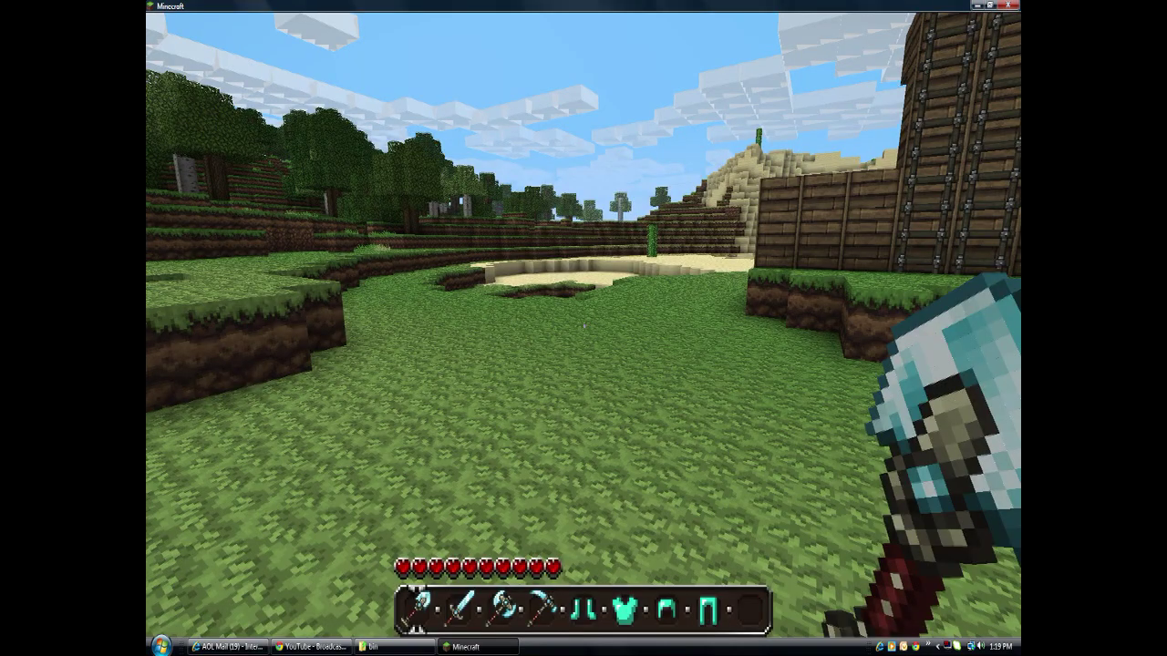
Leave the Minecraft world and close the bin folder window on the desktop
key("Escape")
left_click(542, 447)
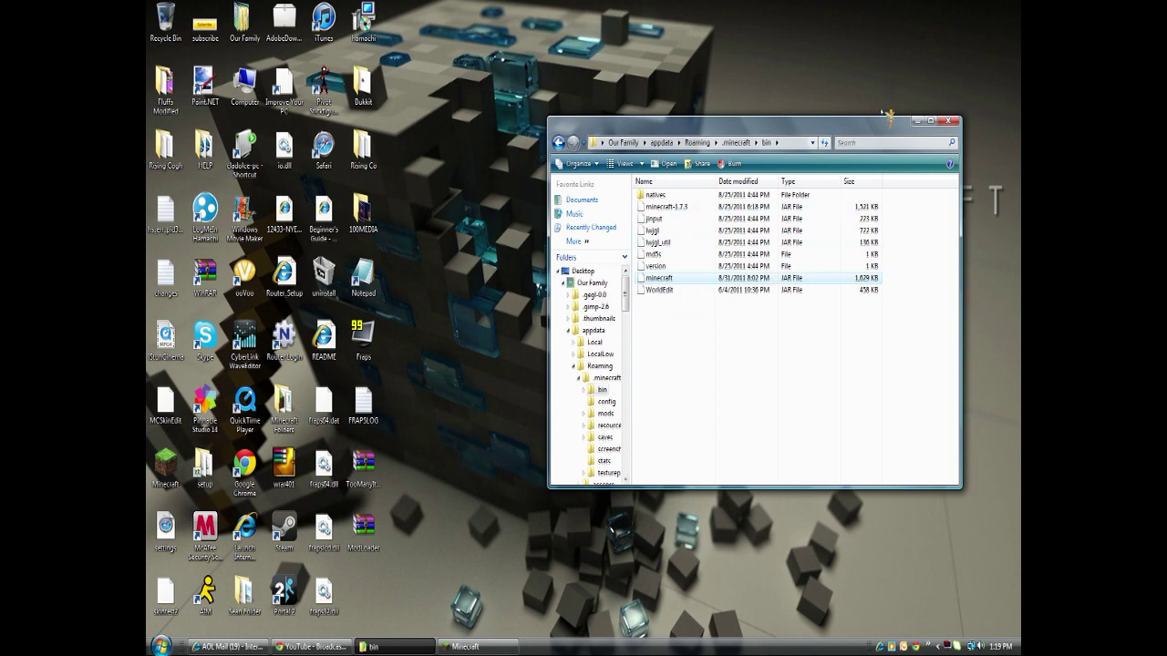
left_click(949, 121)
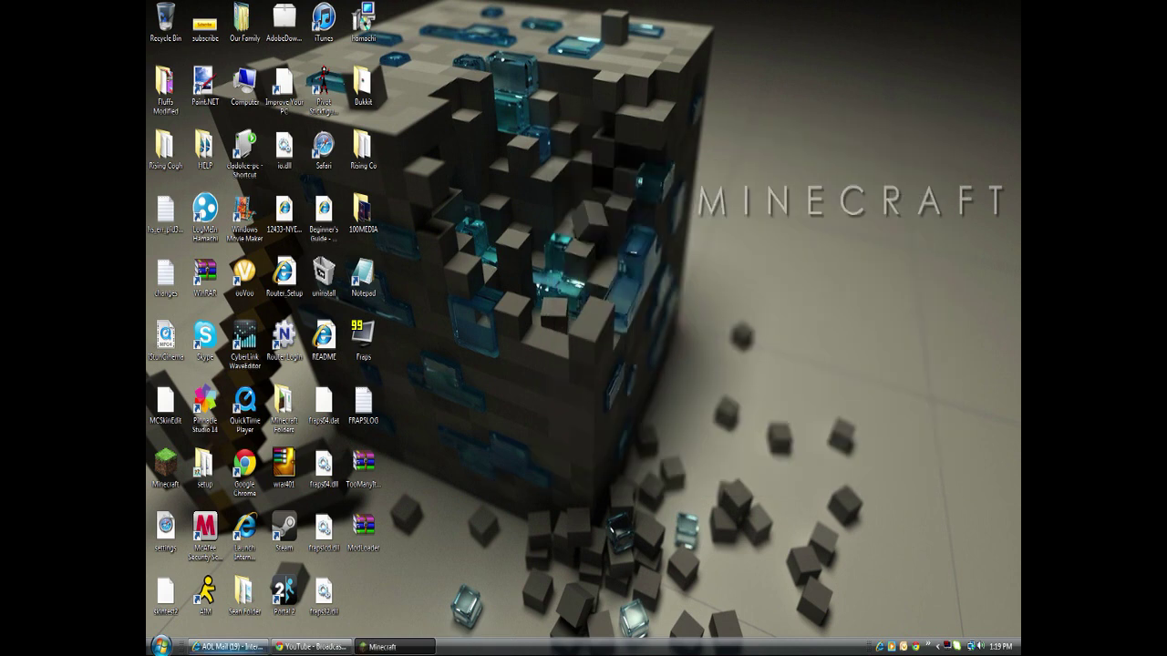
Find the appdata folder through the Windows search and open Roaming, .minecraft and its bin folder
left_click(162, 646)
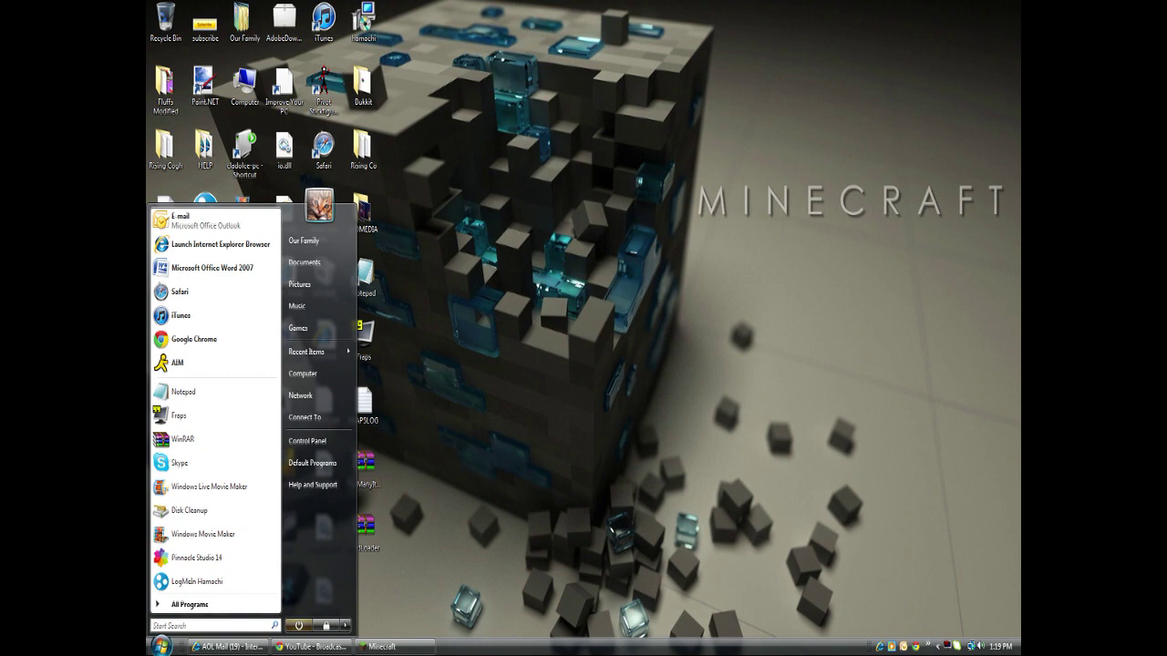
type("appdat")
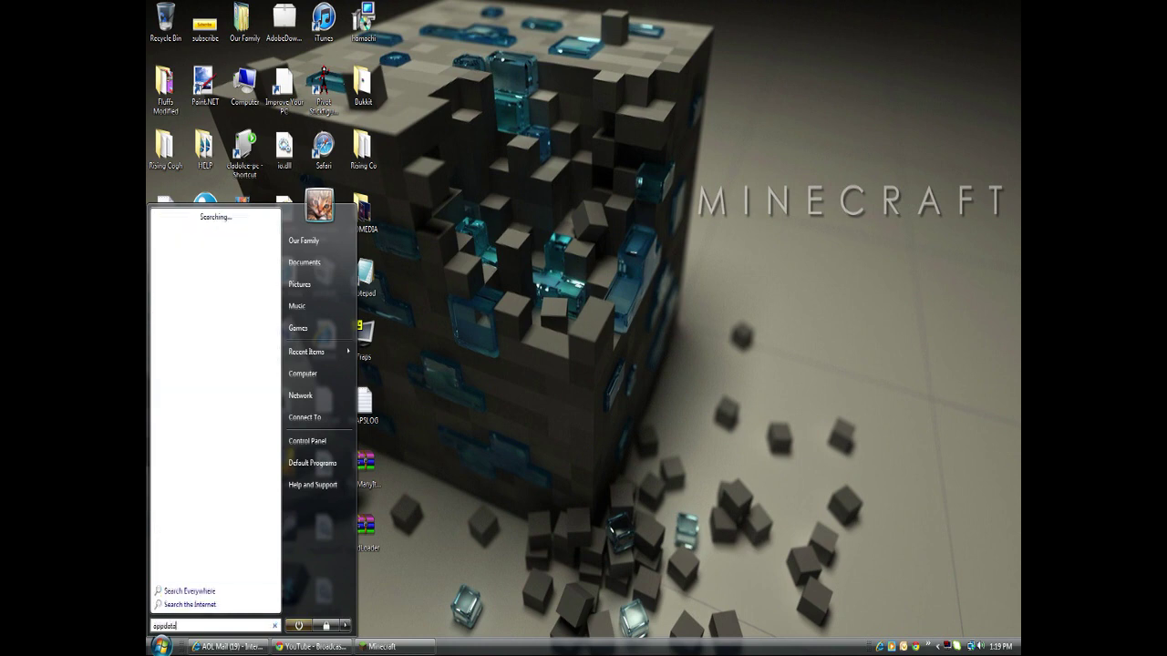
type("a")
key("Return")
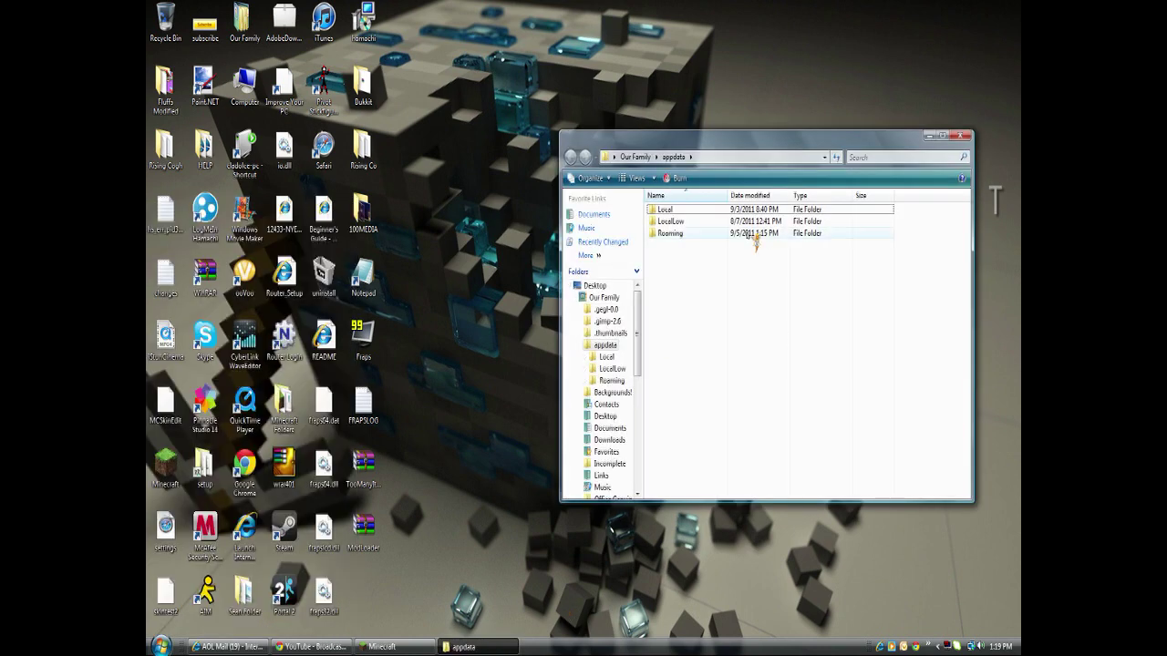
double_click(726, 234)
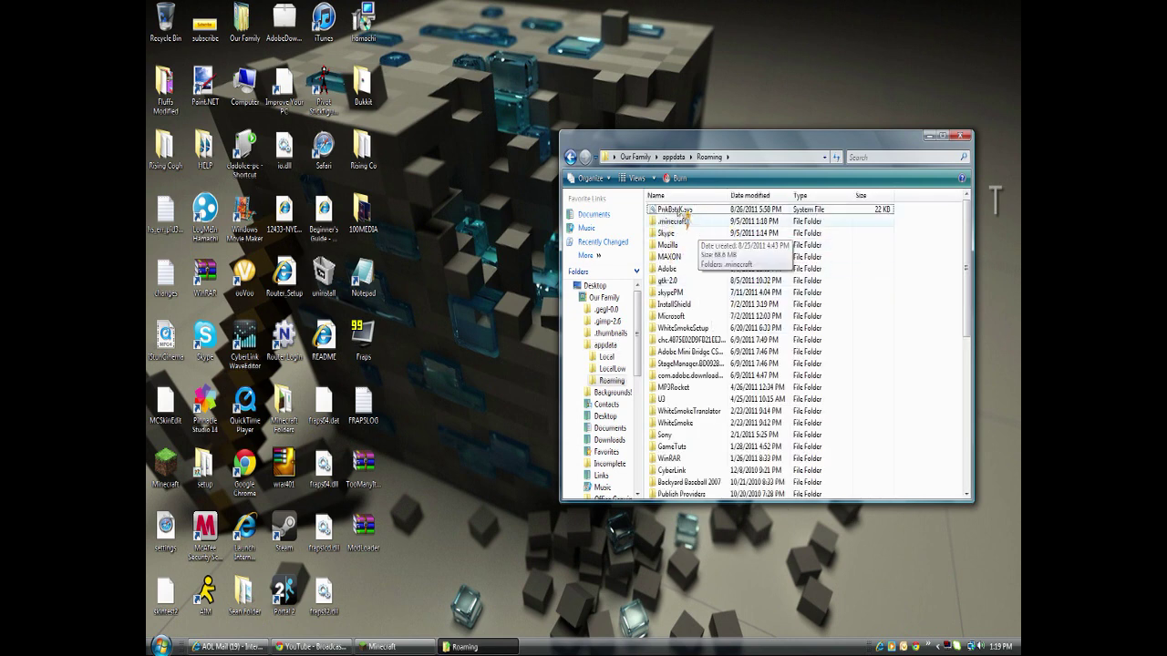
double_click(686, 222)
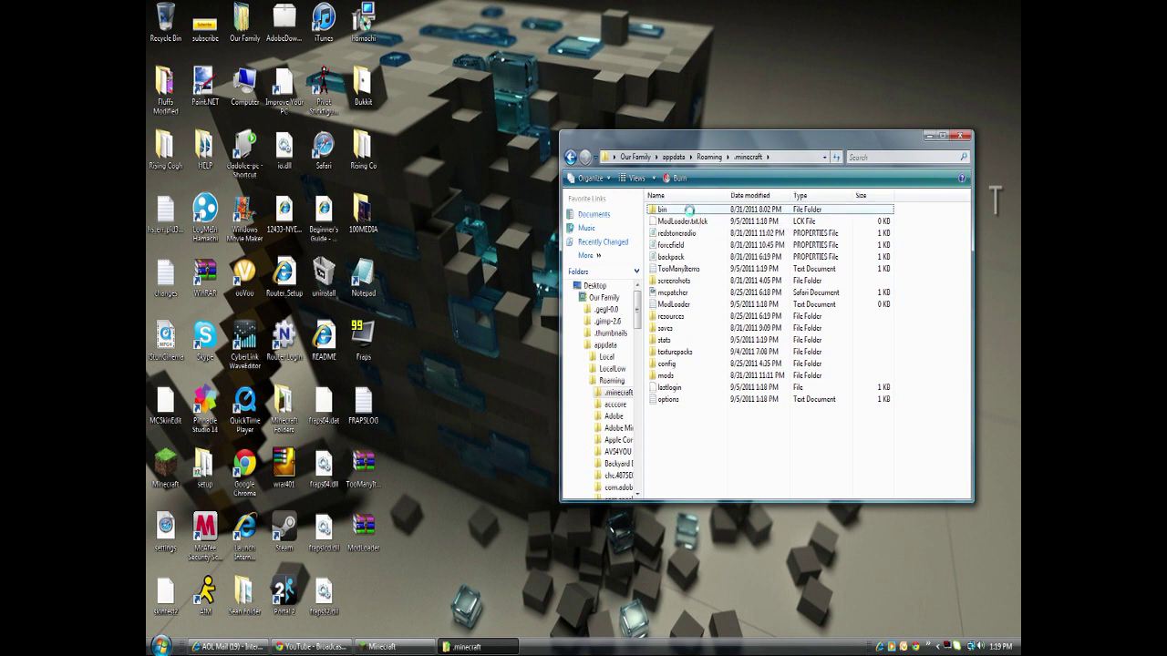
double_click(693, 210)
Open the minecraft JAR file with WinRAR archiver and dismiss the licence purchase reminder
right_click(702, 295)
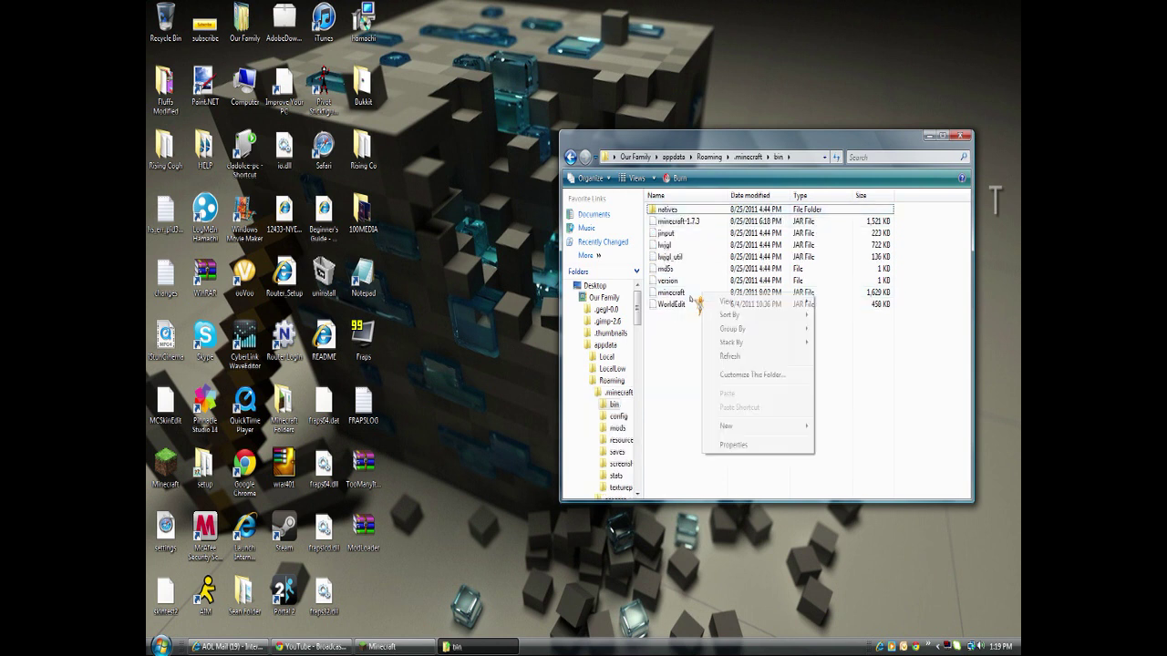
right_click(672, 294)
mouse_move(712, 334)
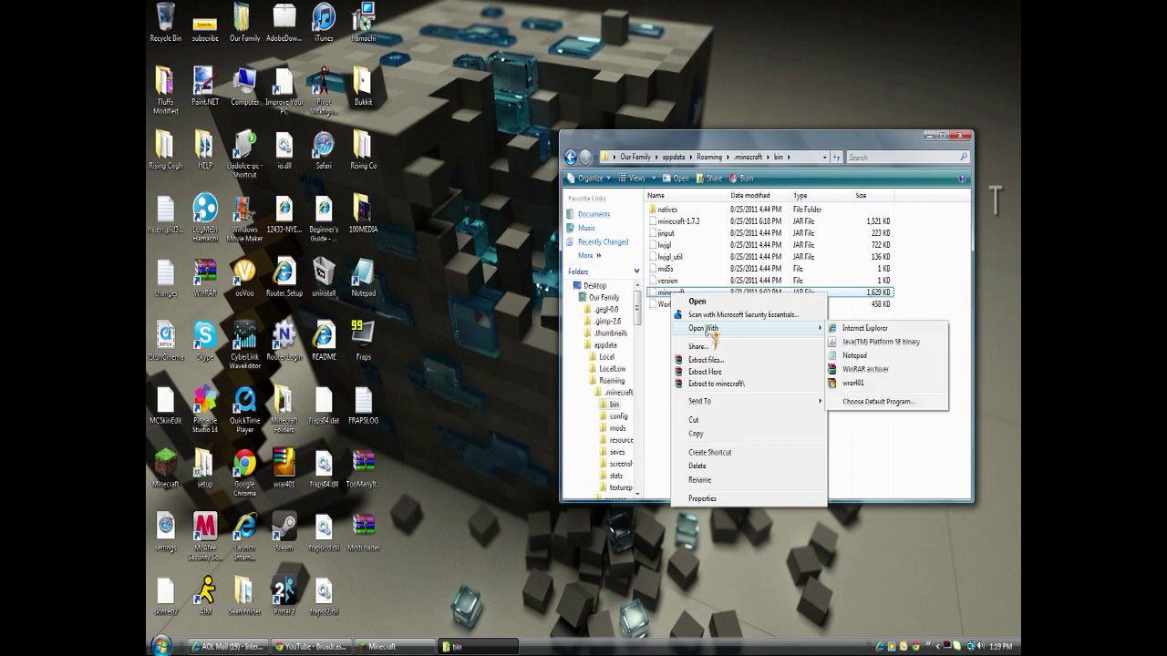
left_click(862, 370)
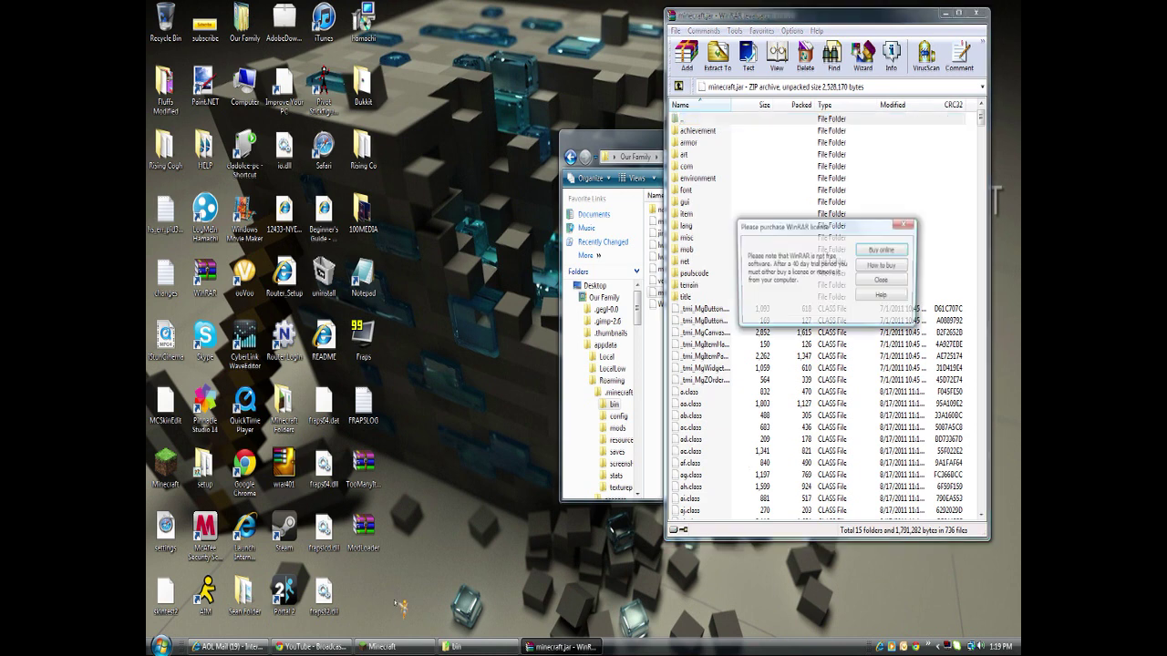
left_click(897, 284)
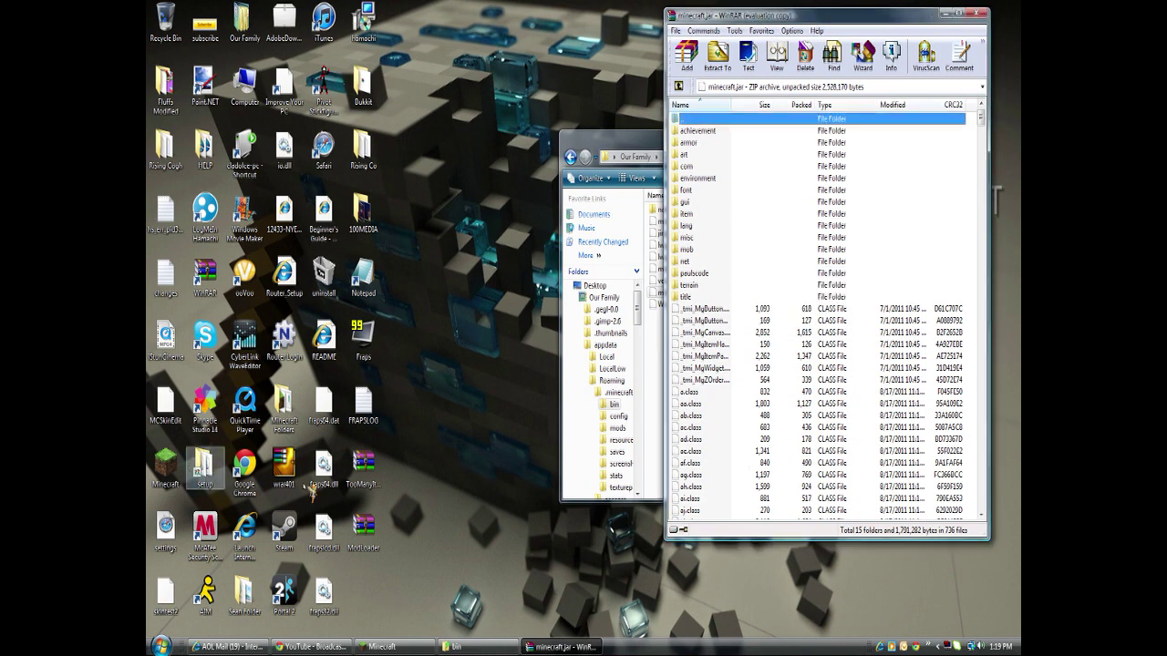
Open the desktop's ModLoader archive with WinRAR archiver, dismiss the purchase reminder, and place its window beside the minecraft.jar window
right_click(361, 543)
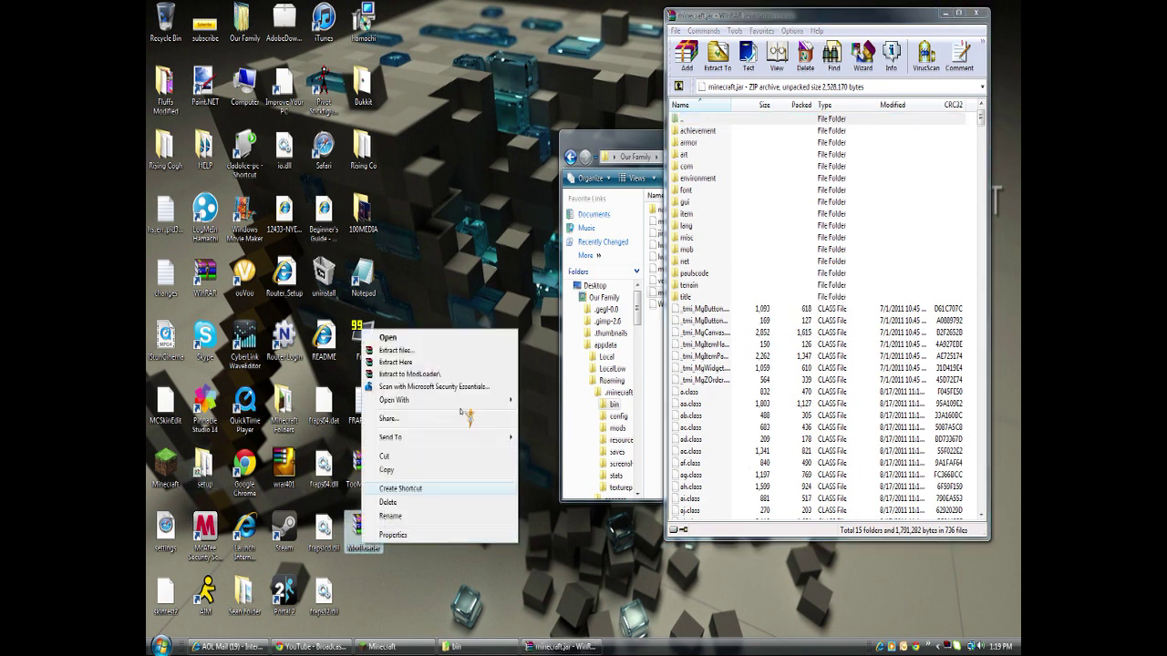
mouse_move(447, 401)
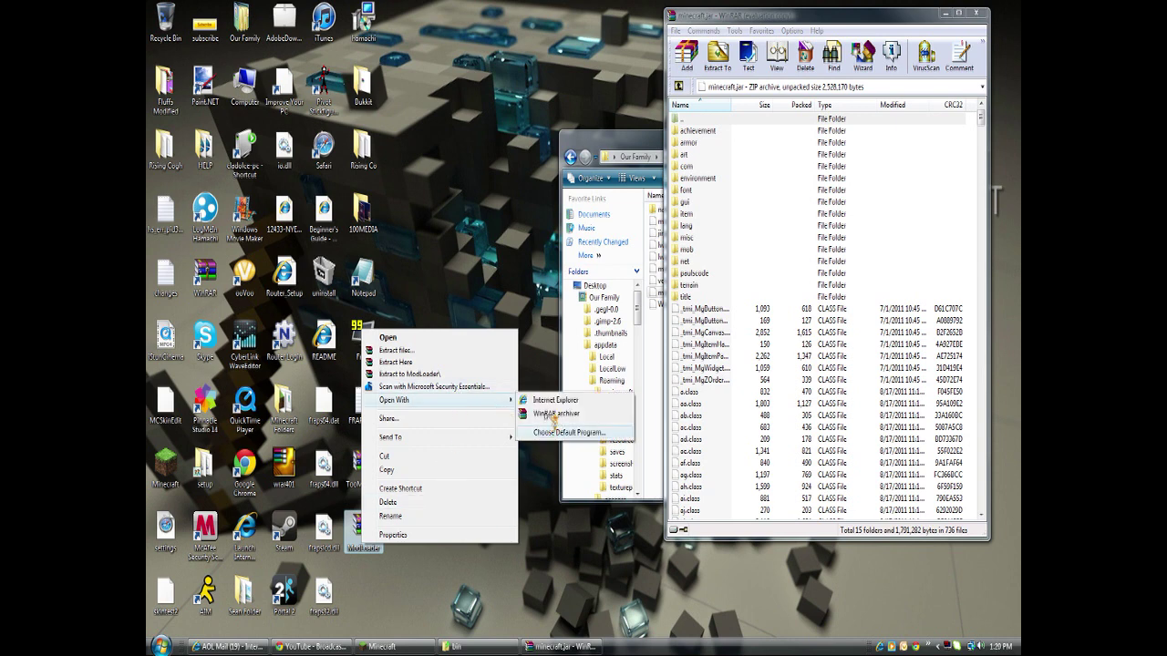
left_click(545, 414)
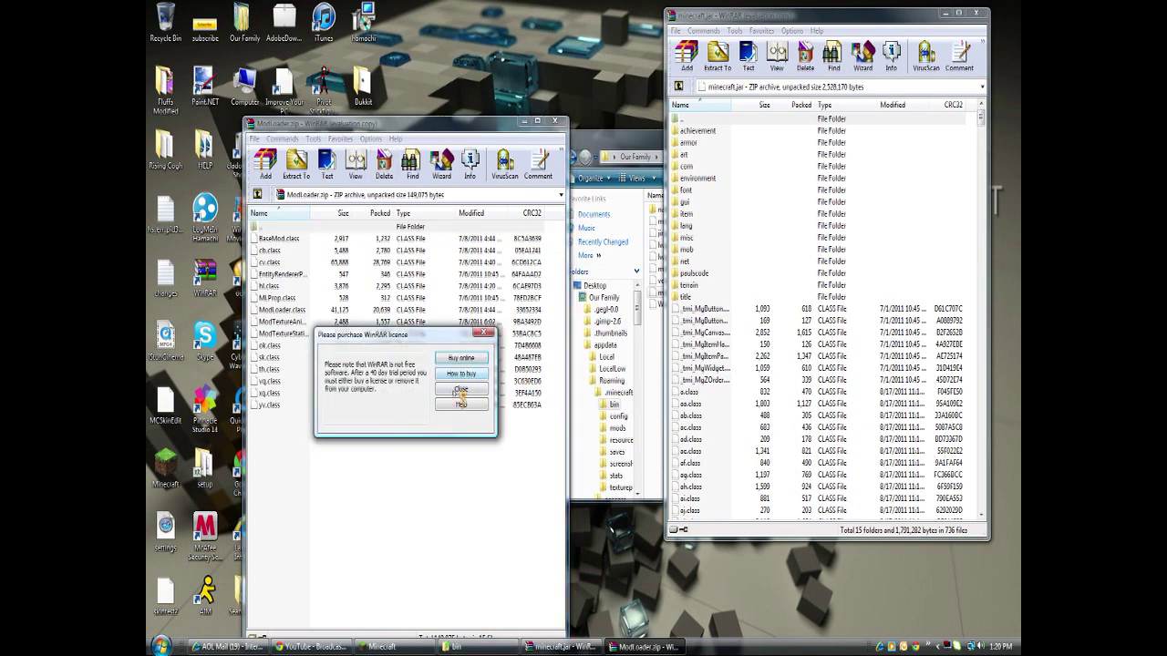
left_click(461, 390)
left_click_drag(522, 124, 576, 24)
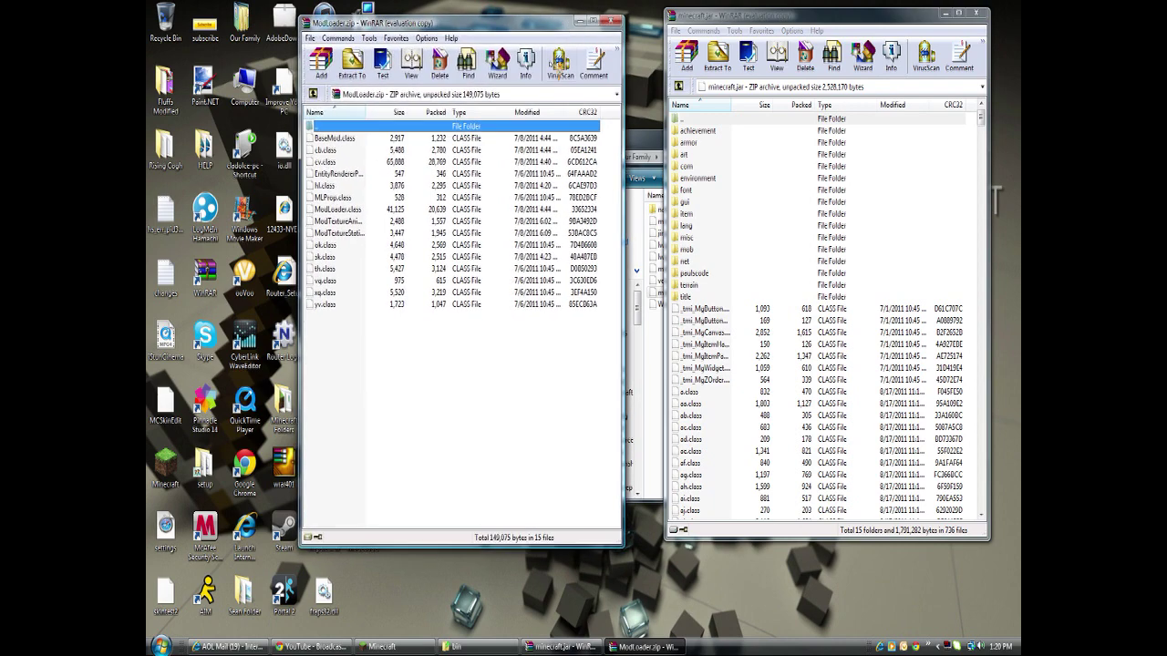
mouse_move(760, 27)
left_mouse_down()
mouse_move(725, 38)
mouse_move(764, 34)
left_mouse_up()
Try to add all ModLoader class files to minecraft.jar, cancel the archiving, and close the ModLoader.zip window
left_click_drag(566, 387, 537, 139)
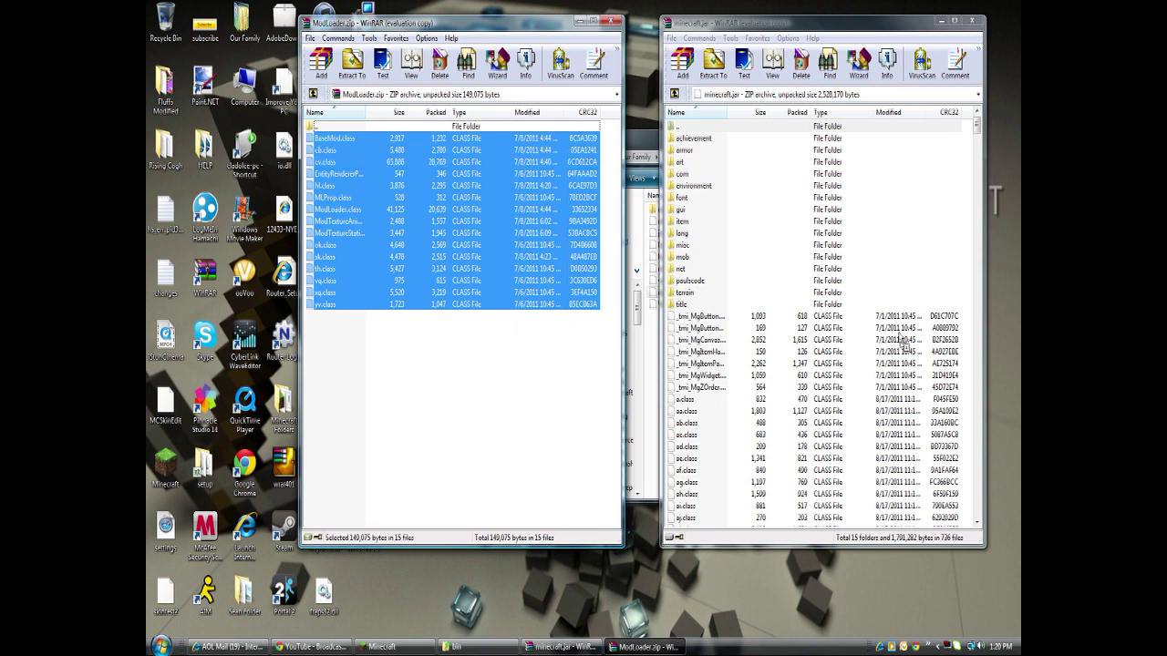
left_click_drag(714, 373, 715, 375)
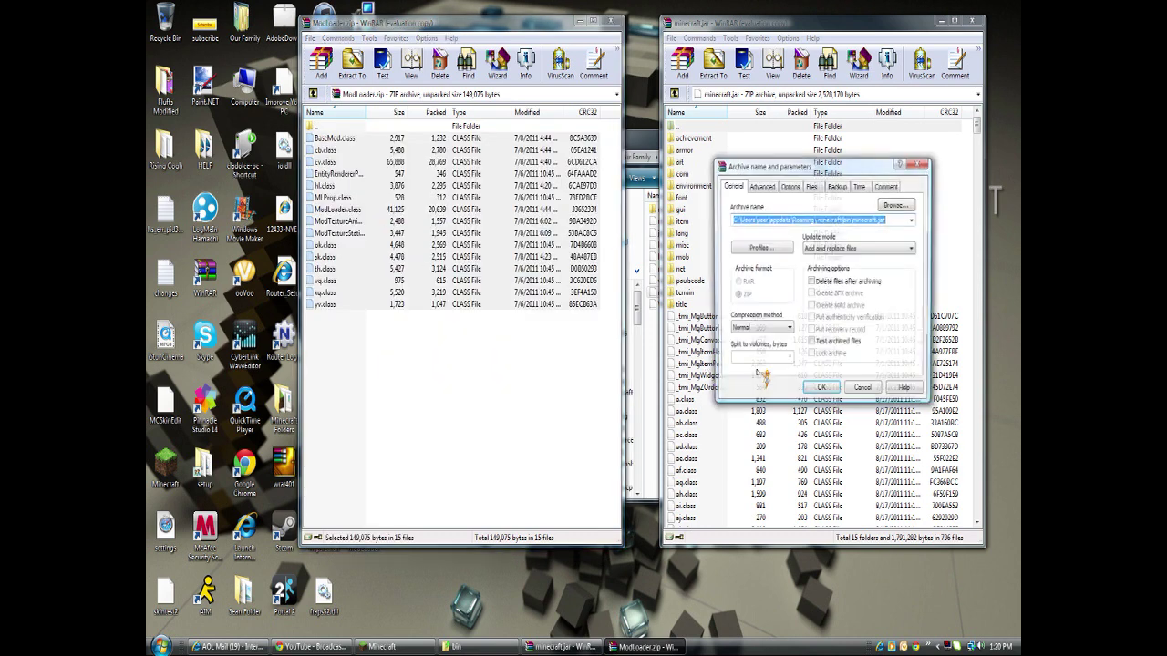
left_click(863, 390)
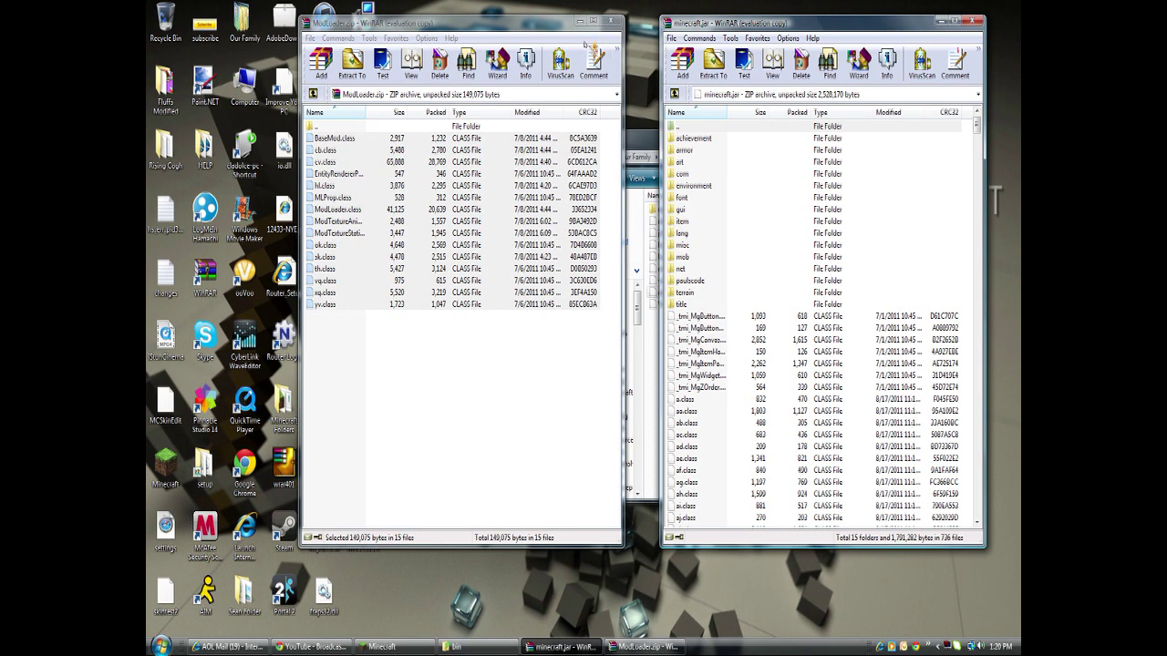
key("ctrl+a")
left_click(612, 19)
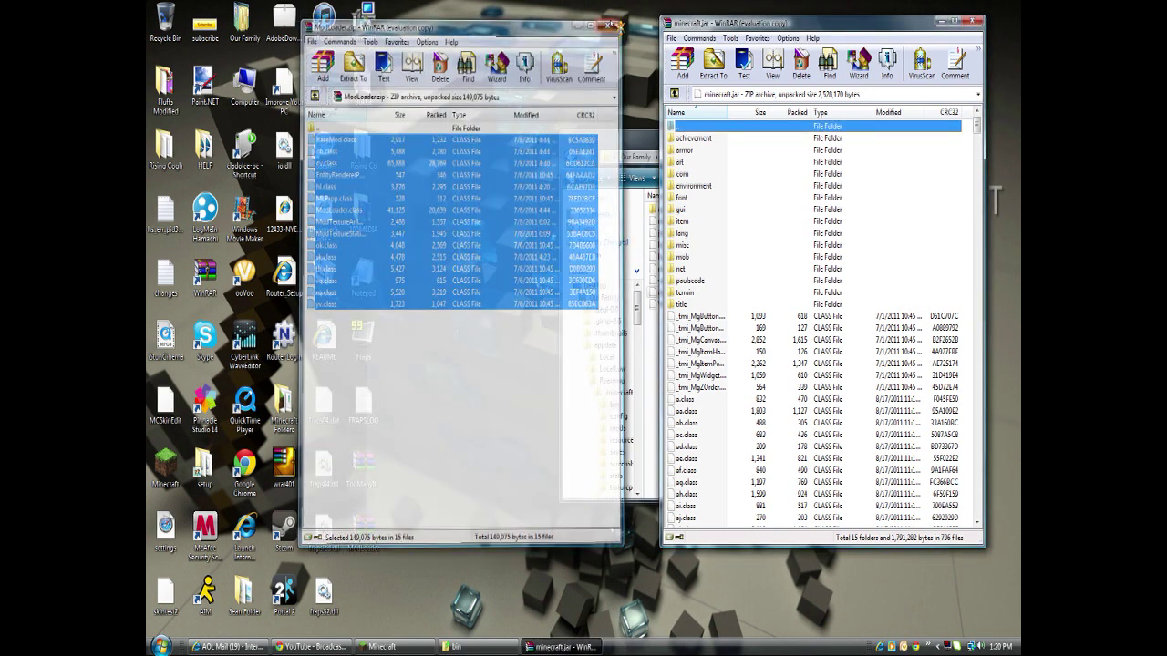